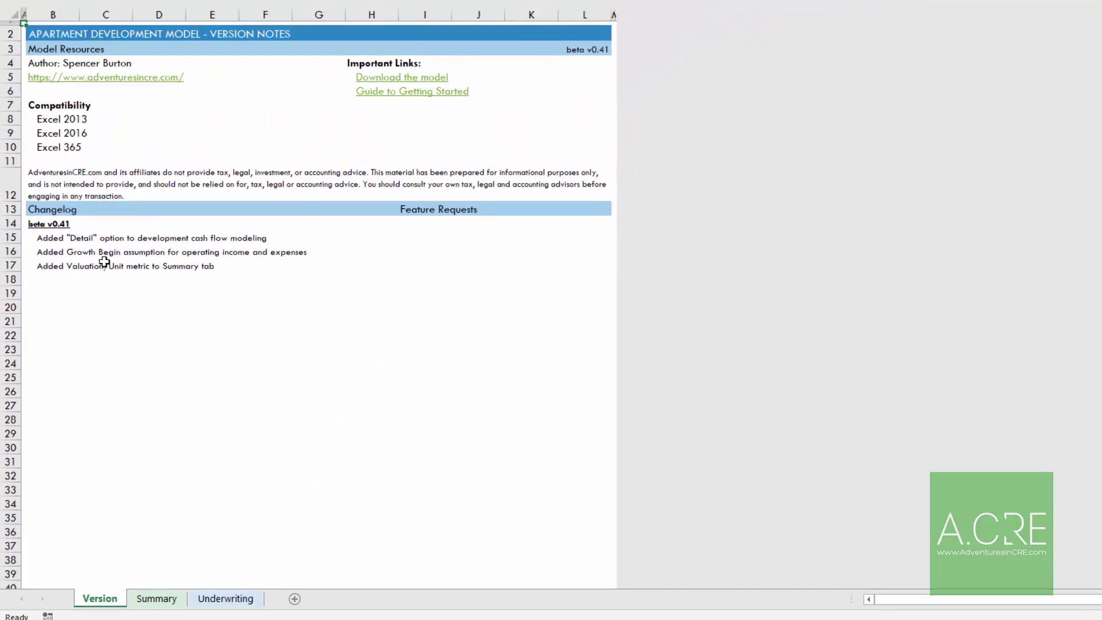
# Step: Switch to the Summary sheet and scroll through its return metrics and cash flow charts
pyautogui.click(54, 275)
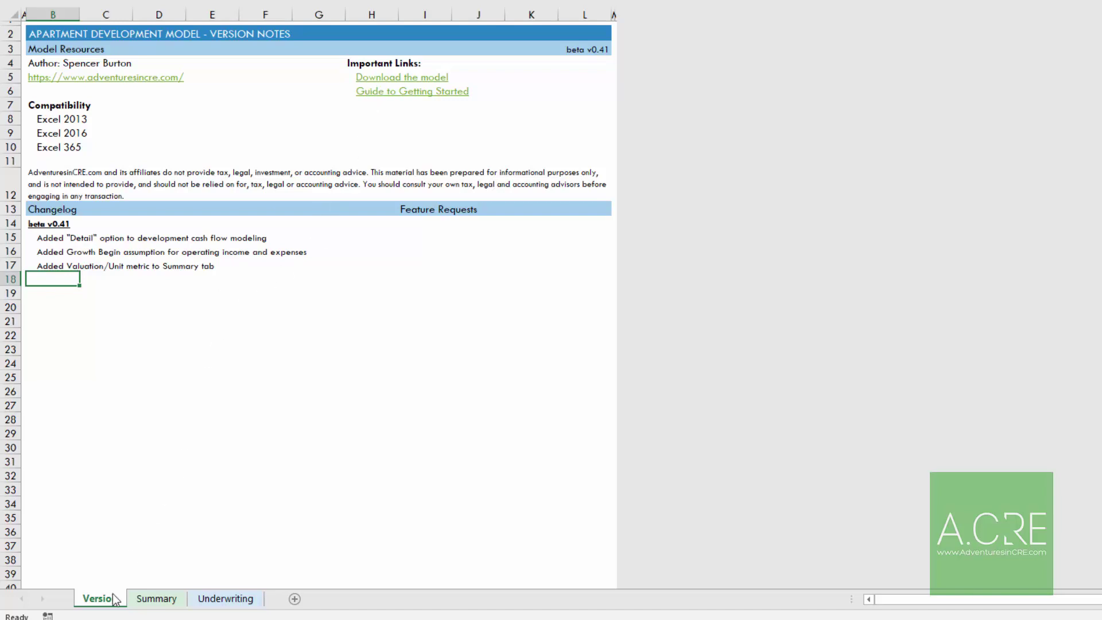
pyautogui.click(171, 601)
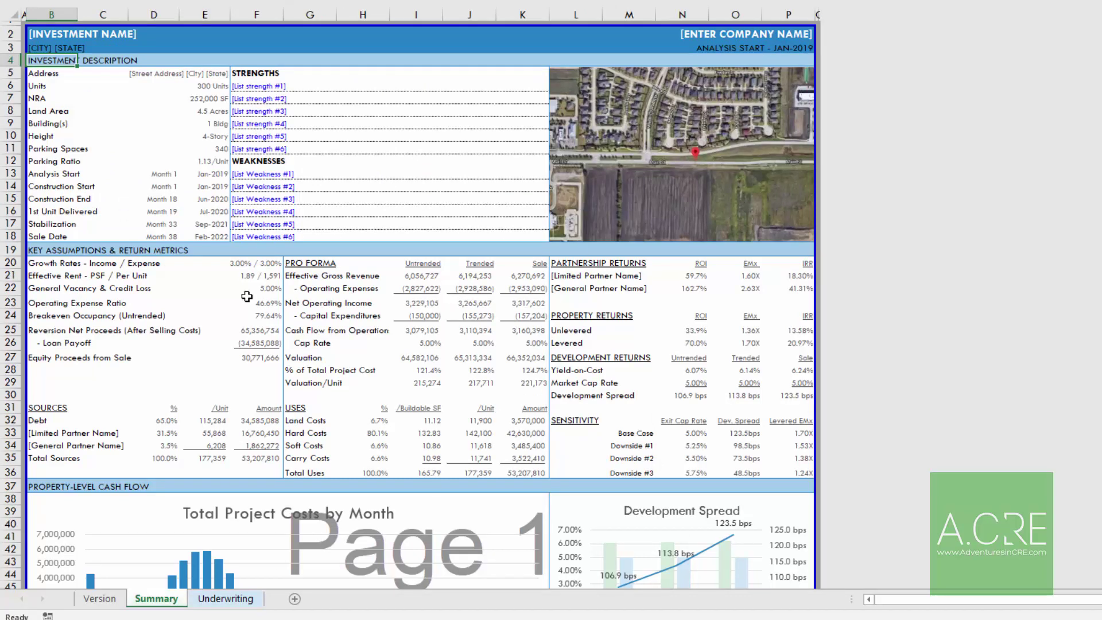
pyautogui.scroll(-8, 226, 218)
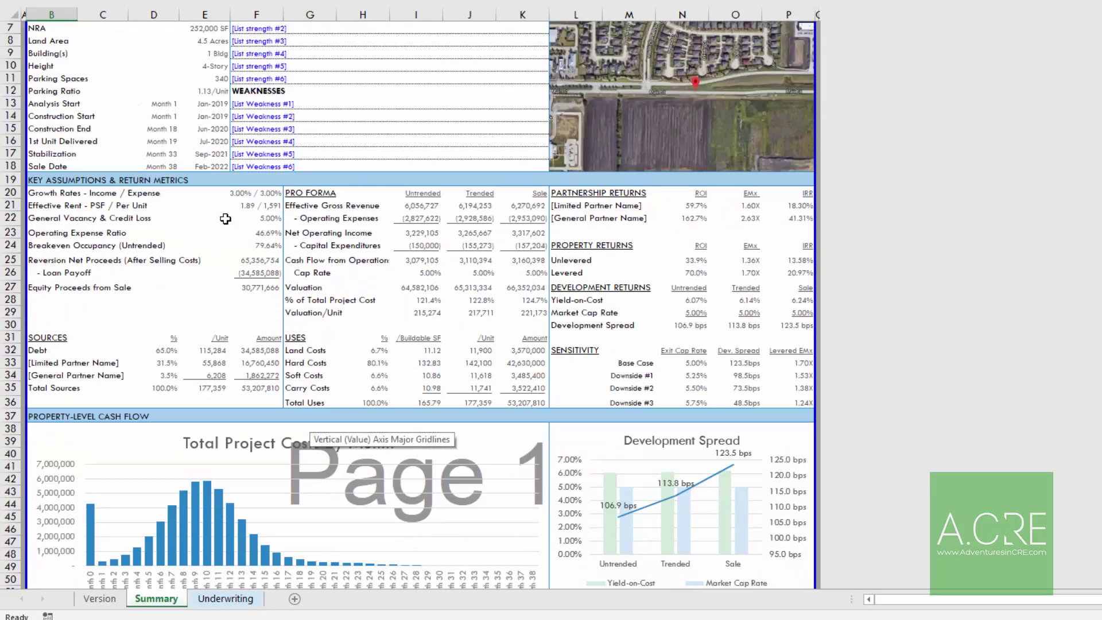
pyautogui.scroll(-1, 224, 224)
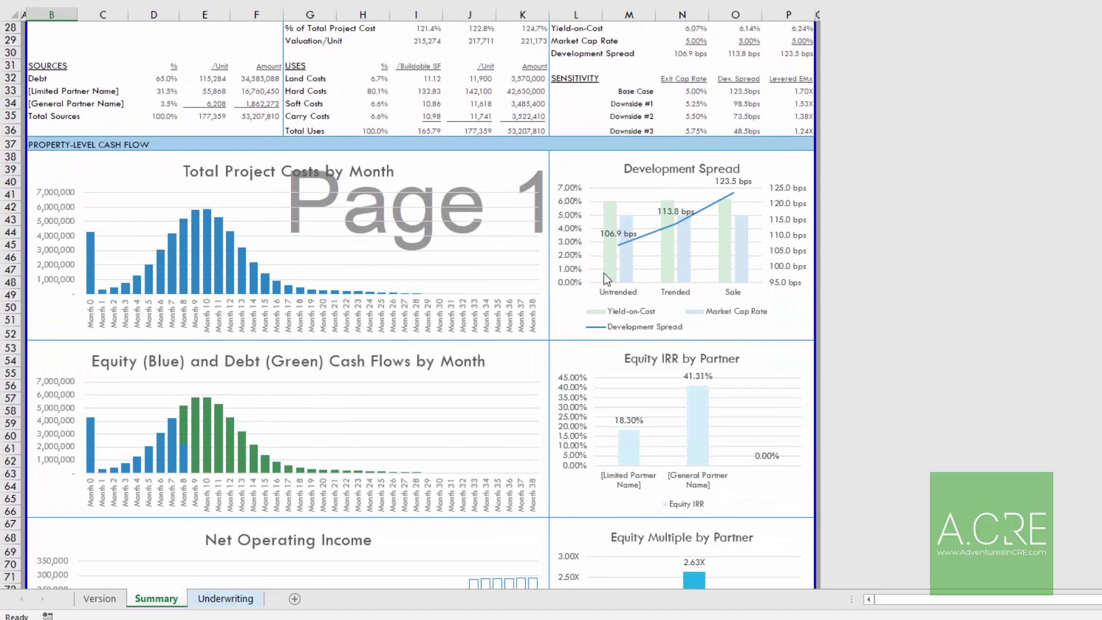
pyautogui.scroll(-1, 519, 263)
pyautogui.scroll(-2, 433, 303)
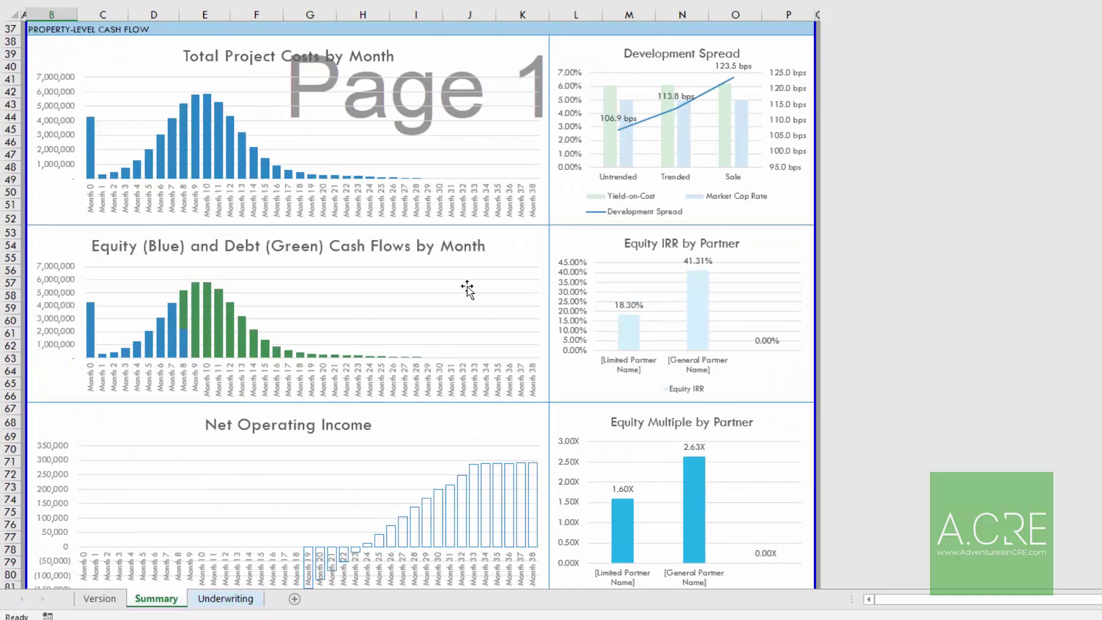
pyautogui.scroll(12, 419, 394)
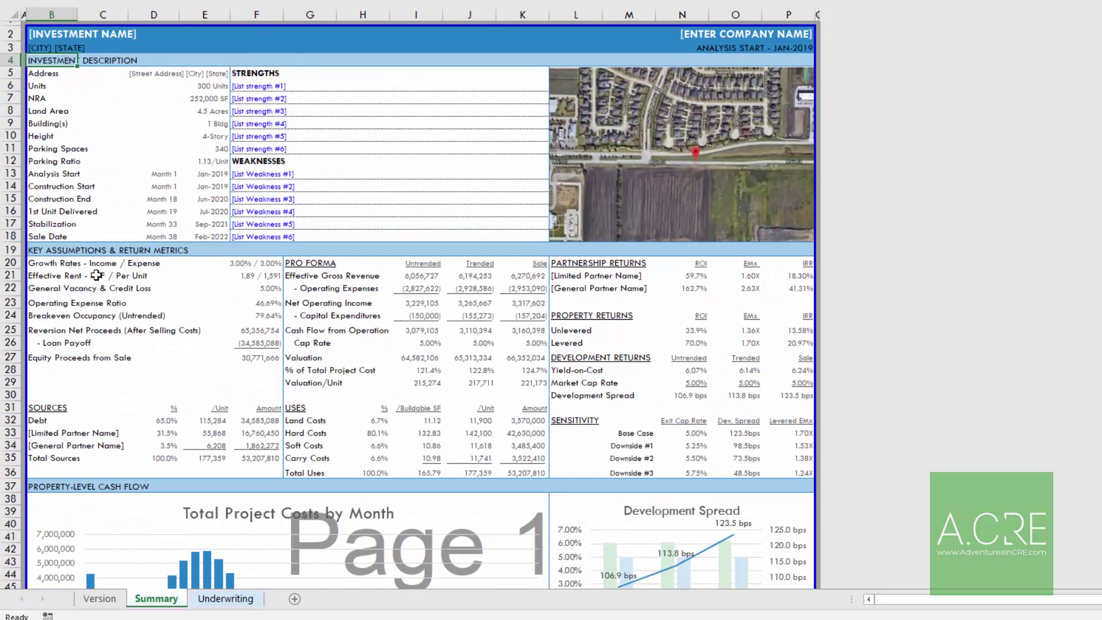
# Step: Highlight the sensitivity cap rate and spread figures, Valuation/Unit, Address, and strength and weakness placeholders
pyautogui.moveTo(61, 264); pyautogui.dragTo(701, 466)
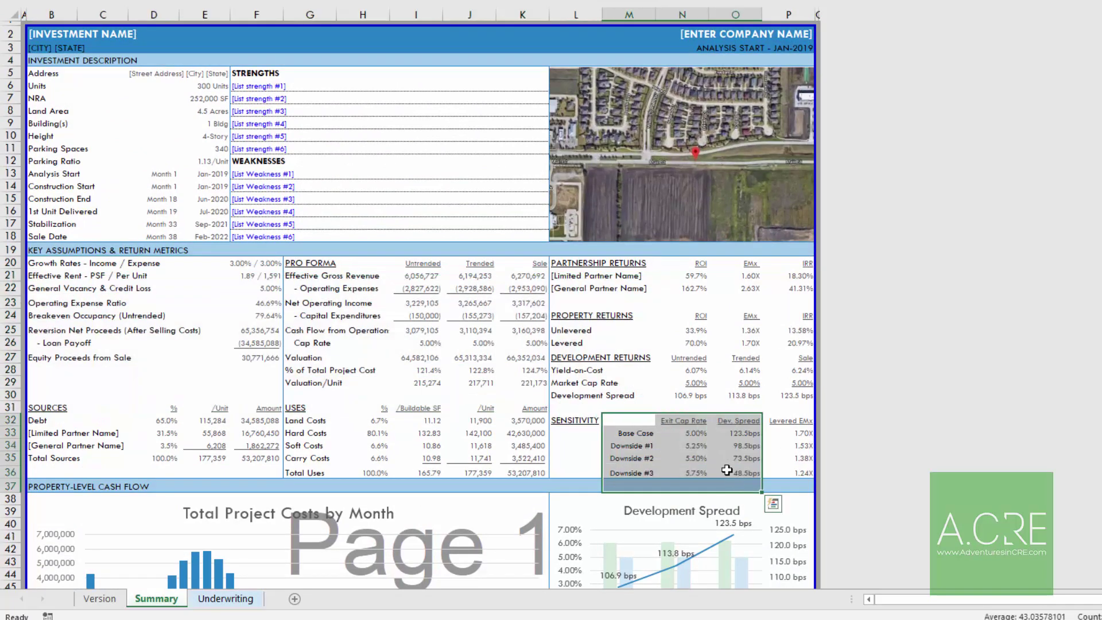
pyautogui.click(522, 383)
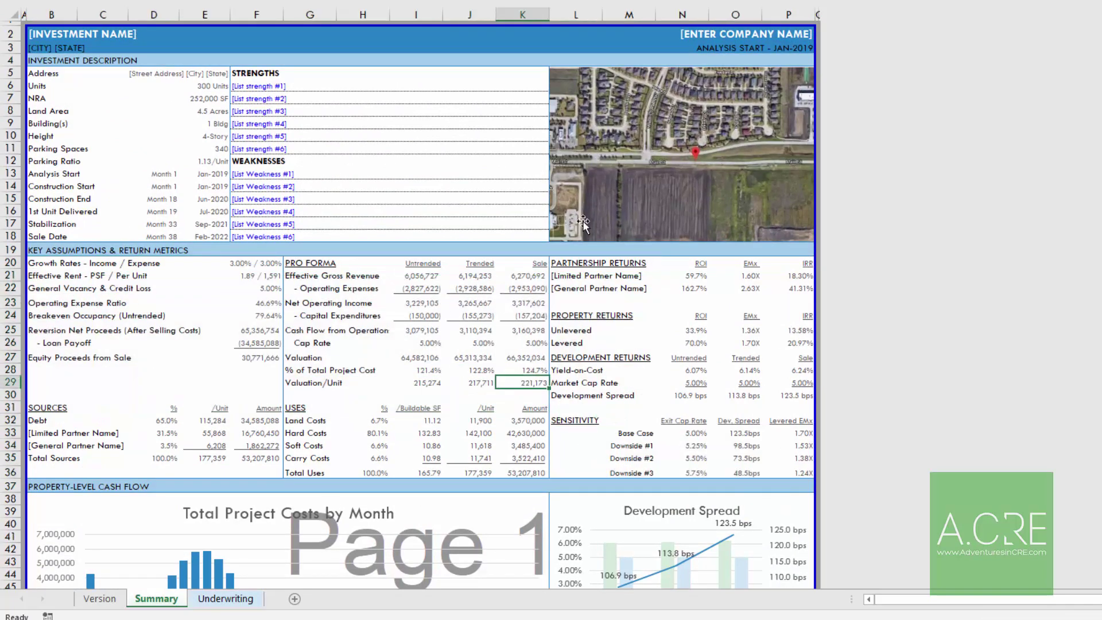
pyautogui.click(46, 74)
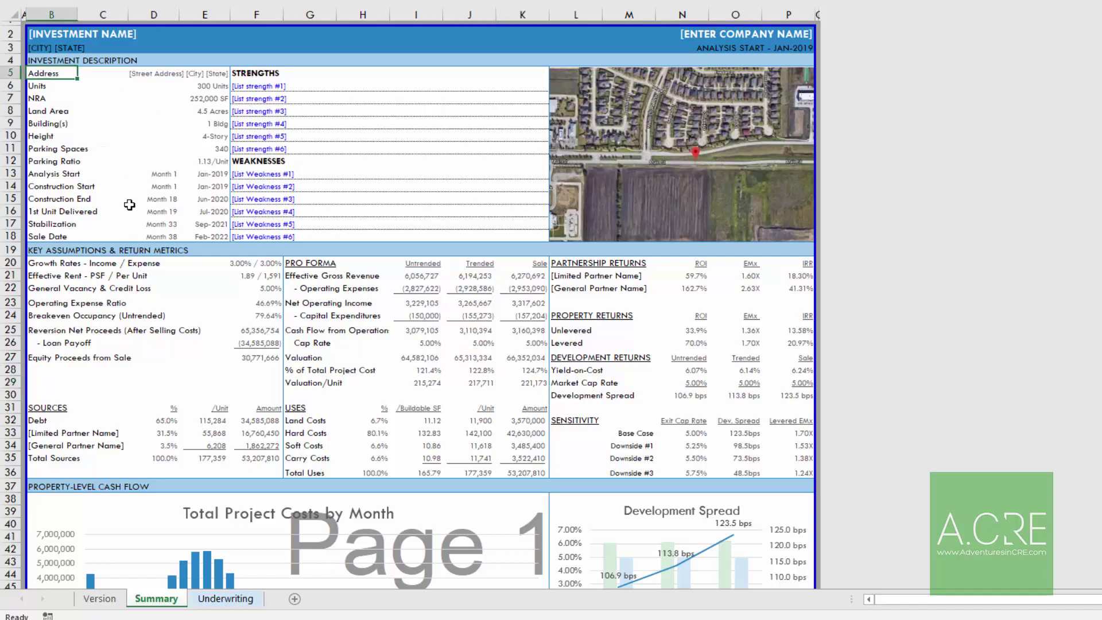
pyautogui.click(244, 100)
pyautogui.click(280, 174)
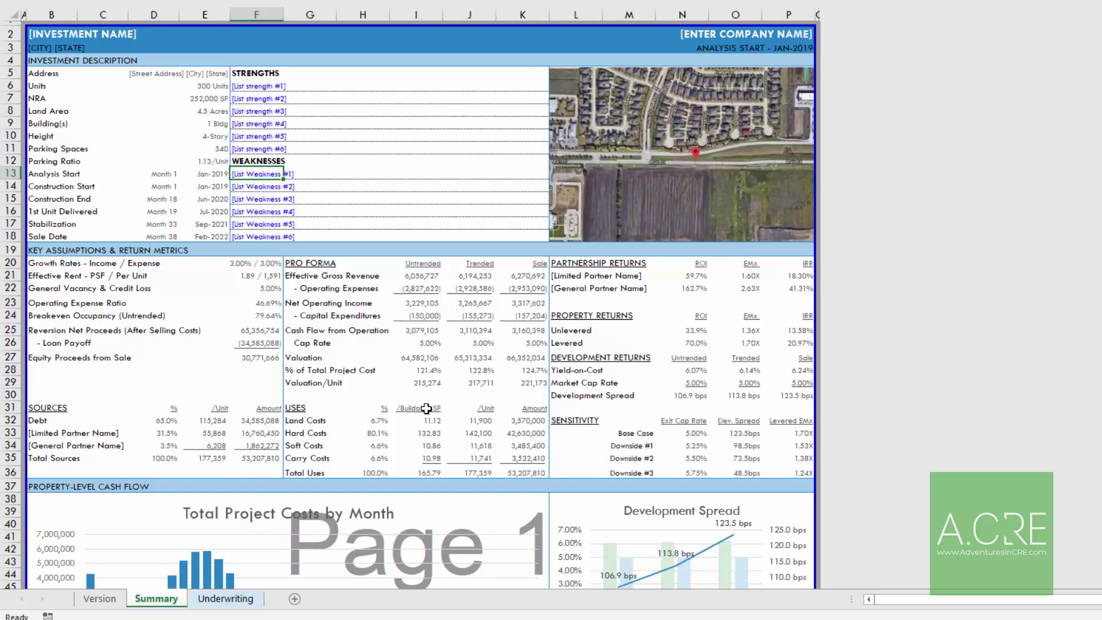
pyautogui.scroll(-4, 427, 410)
pyautogui.scroll(4, 426, 409)
# Step: Go to the Underwriting sheet and inspect the Closing Costs method and 340 total parking spaces
pyautogui.click(205, 599)
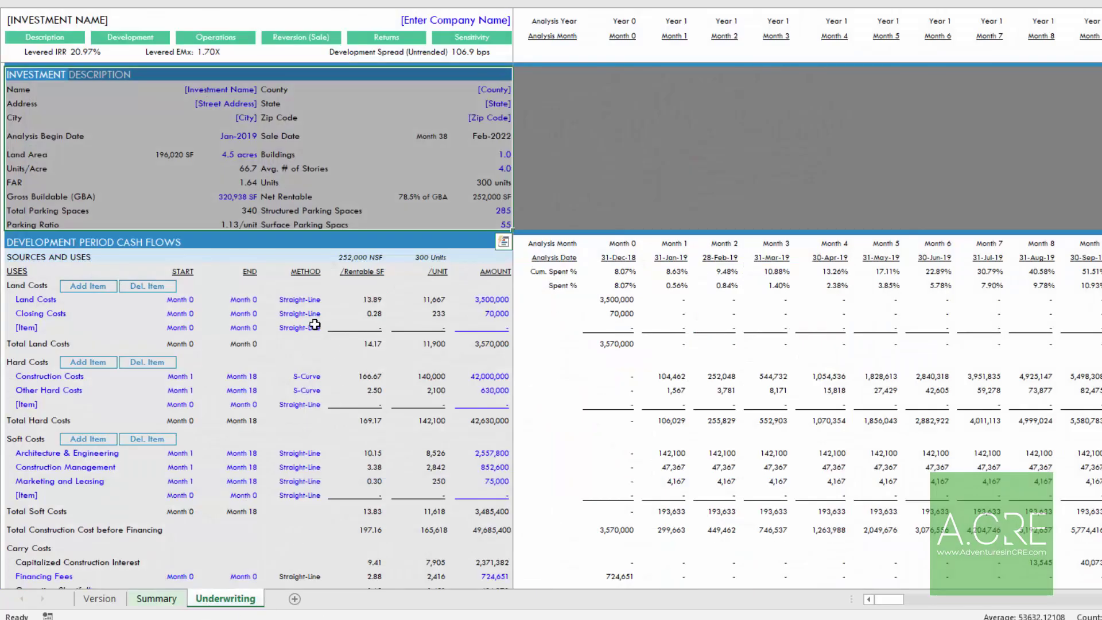
pyautogui.click(279, 312)
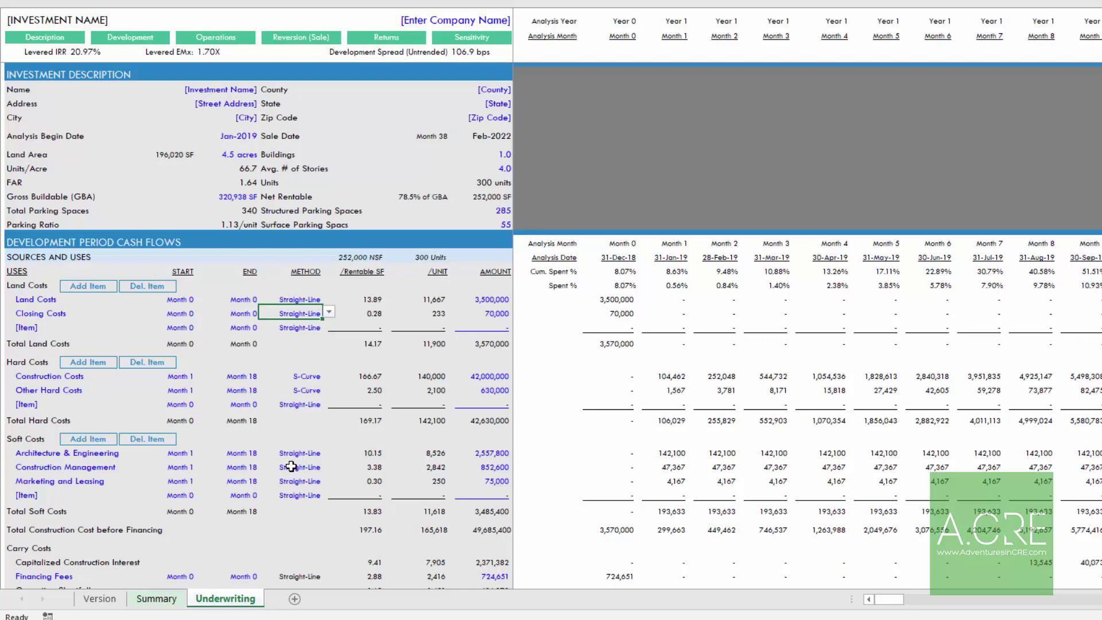
pyautogui.click(199, 213)
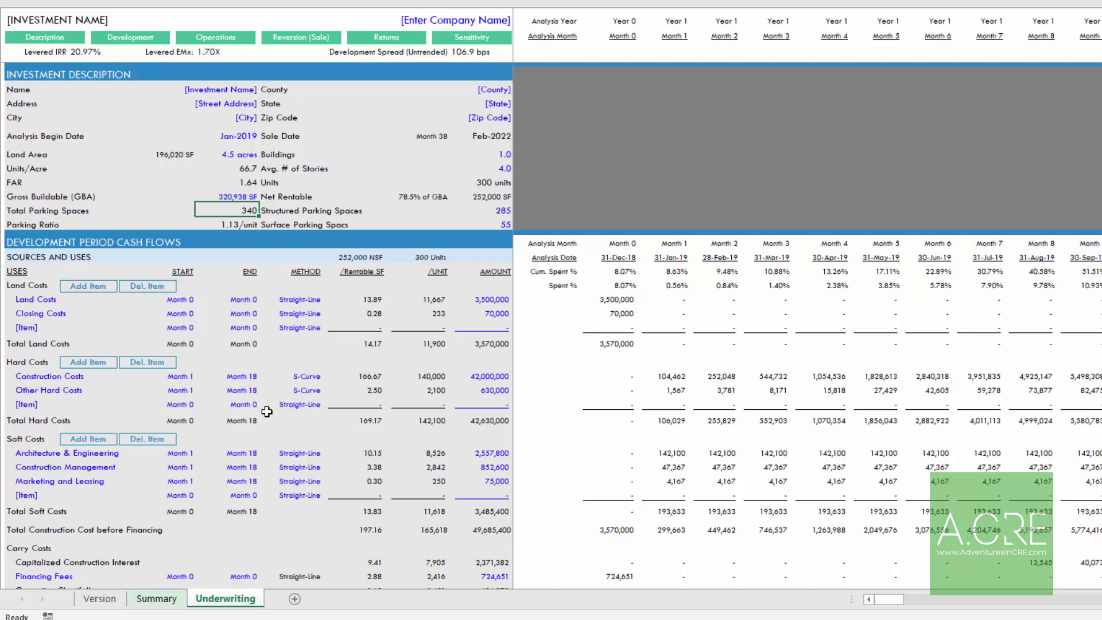
pyautogui.scroll(-5, 221, 253)
pyautogui.scroll(-10, 222, 251)
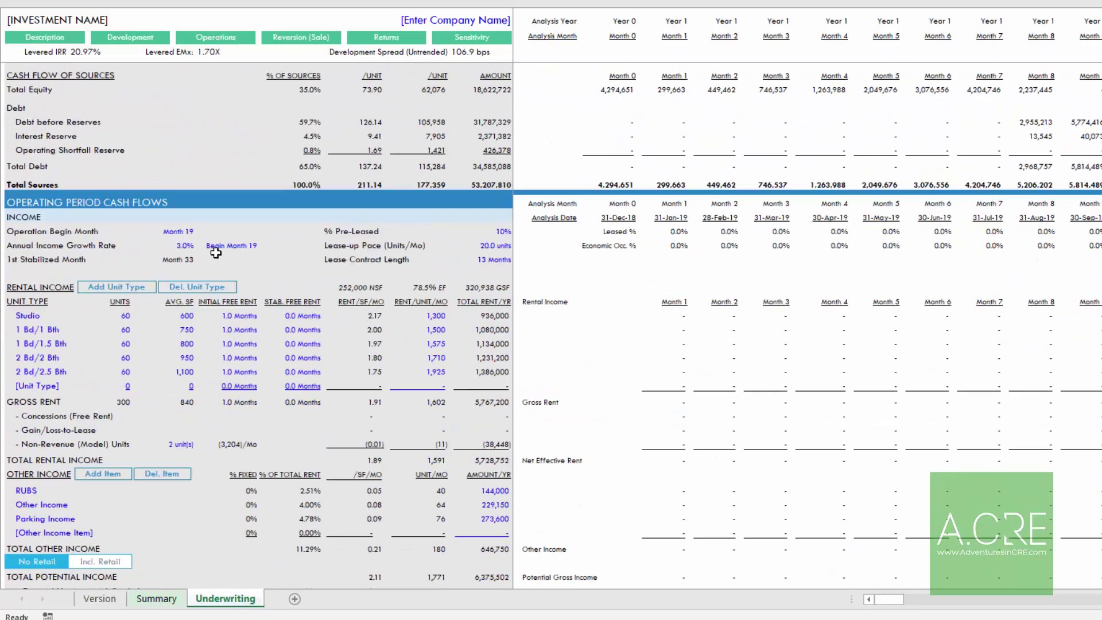
pyautogui.scroll(15, 216, 253)
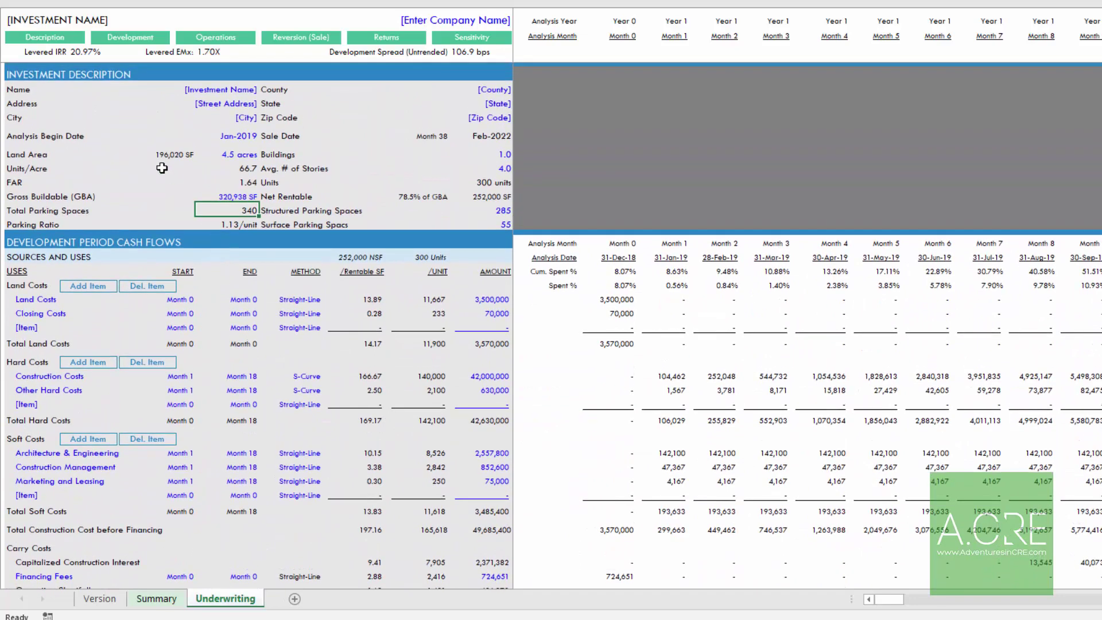
pyautogui.moveTo(34, 69); pyautogui.dragTo(503, 455)
pyautogui.click(436, 395)
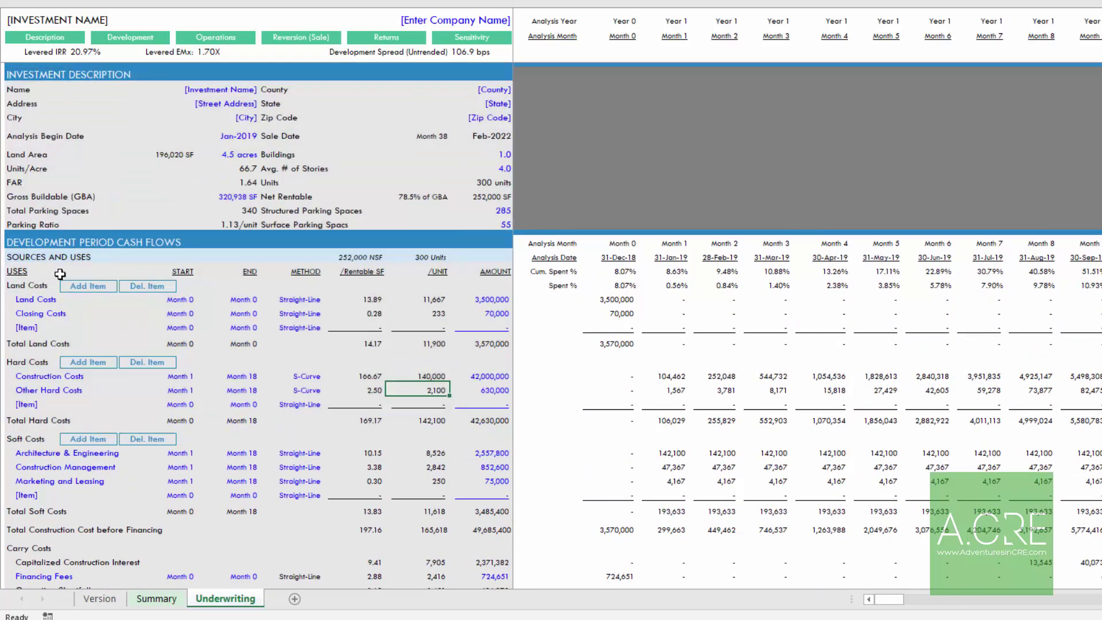
pyautogui.press('Up')
pyautogui.click(556, 299)
pyautogui.moveTo(609, 299); pyautogui.dragTo(1001, 300)
pyautogui.click(560, 324)
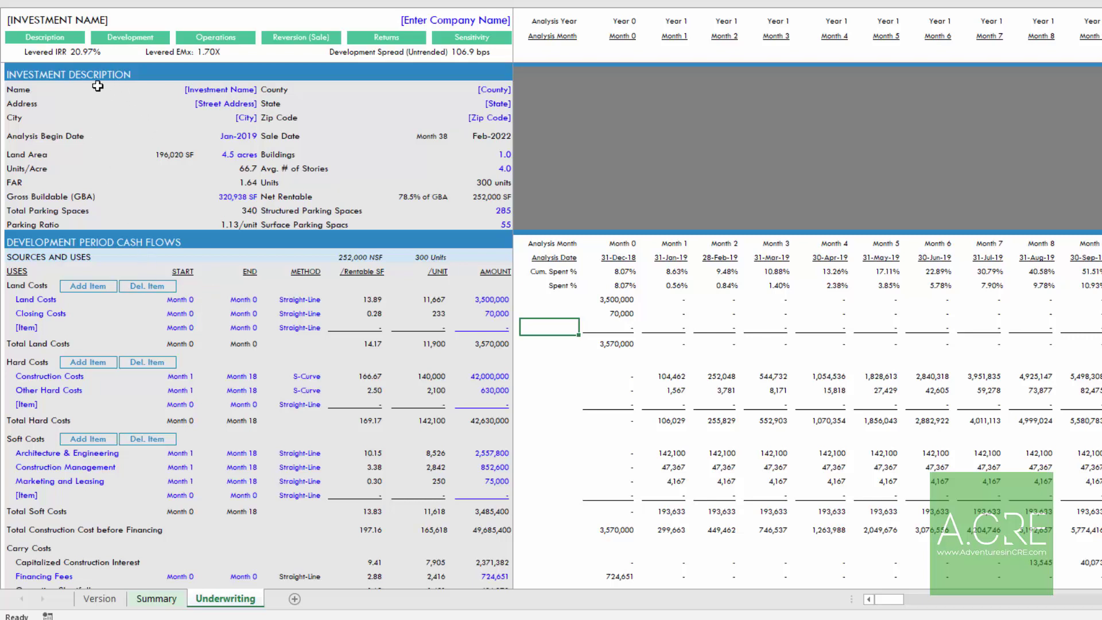
pyautogui.click(28, 74)
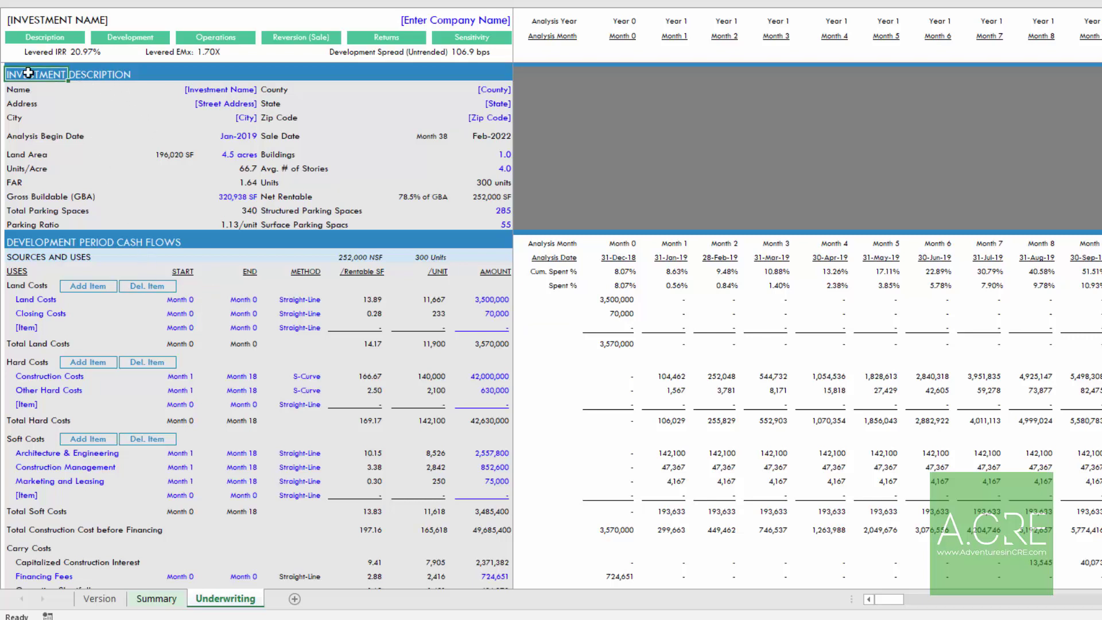
pyautogui.moveTo(46, 84); pyautogui.dragTo(49, 225)
pyautogui.click(107, 135)
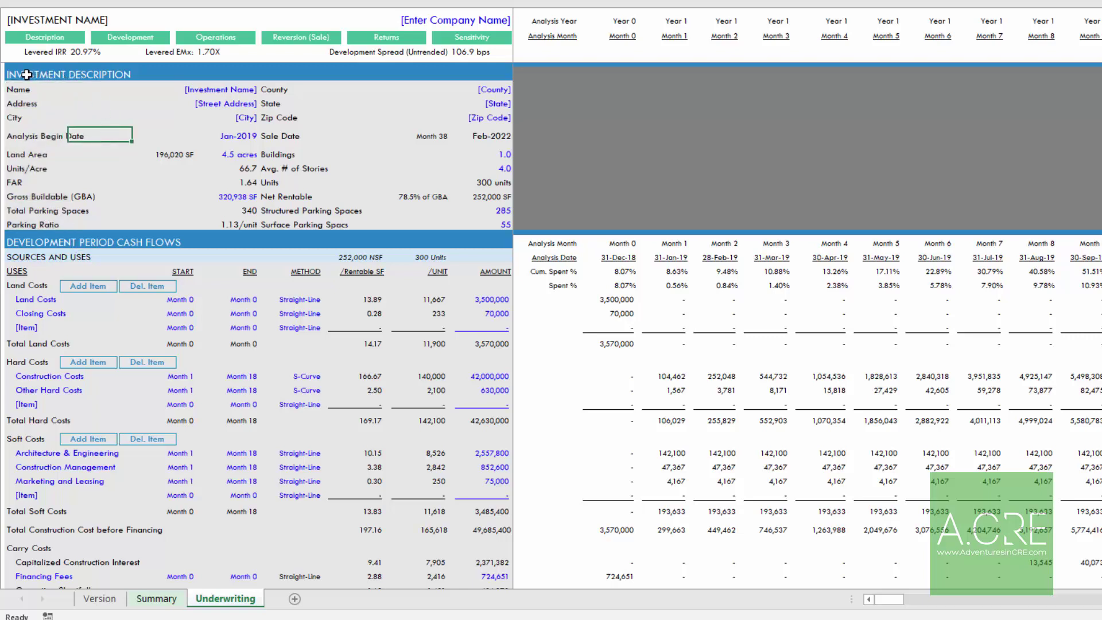
pyautogui.moveTo(26, 75); pyautogui.dragTo(238, 220)
pyautogui.click(173, 154)
pyautogui.scroll(-3, 173, 154)
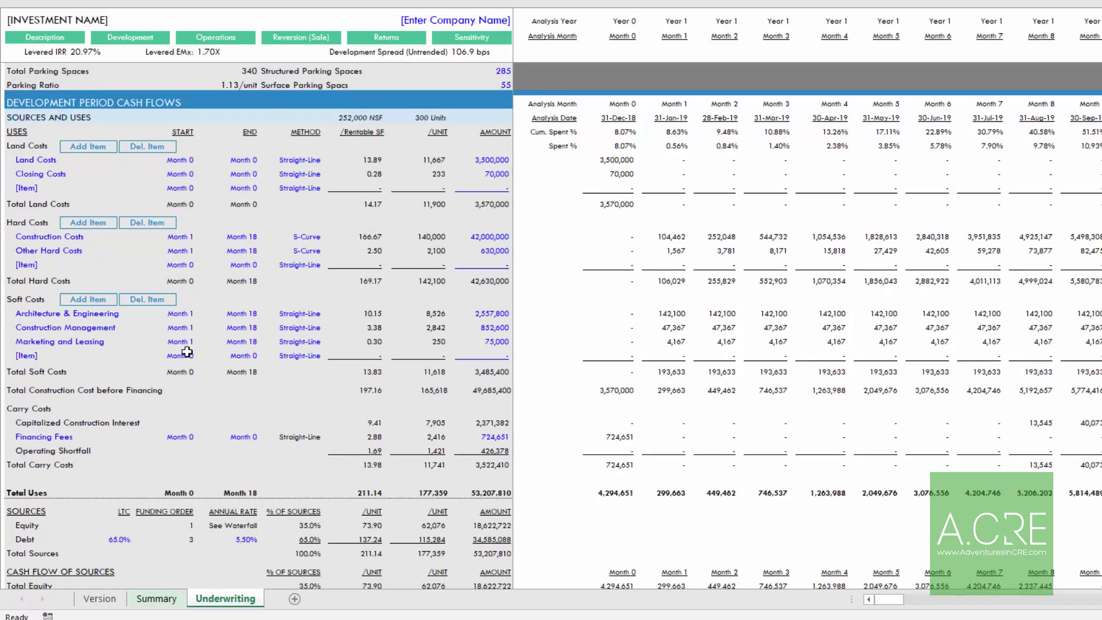
# Step: Bring the Sources table into view and highlight its rows down to Debt
pyautogui.scroll(-5, 181, 350)
pyautogui.scroll(-3, 131, 227)
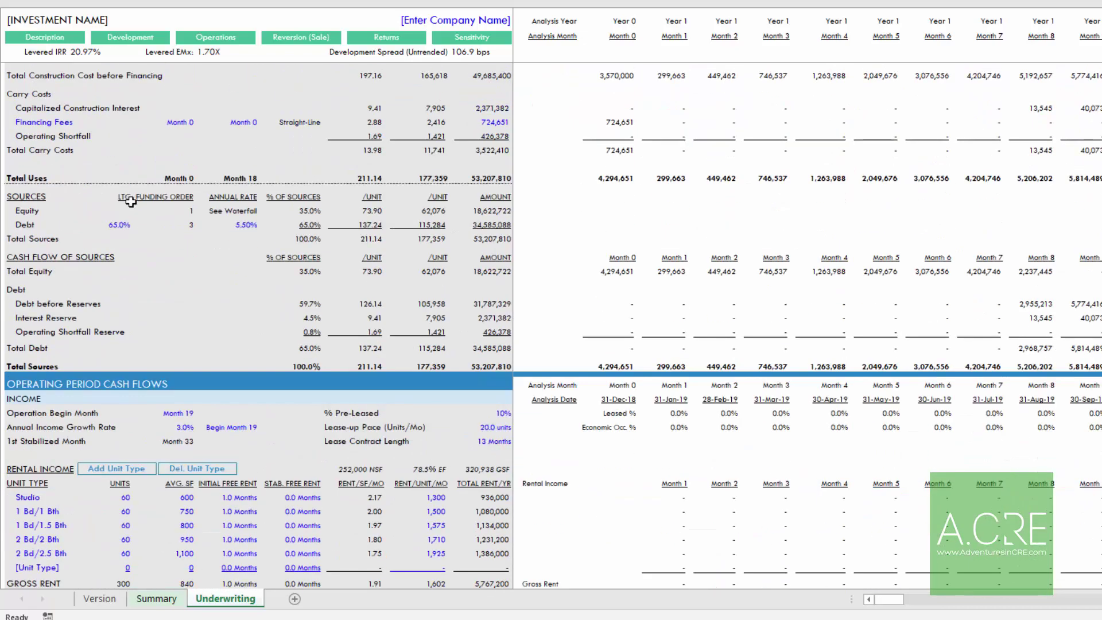
pyautogui.moveTo(42, 199); pyautogui.dragTo(459, 350)
pyautogui.click(362, 287)
# Step: Move to the operating-period rent assumptions, checking 2 Bd/2 Bth initial free rent, then the expenses
pyautogui.scroll(-6, 92, 248)
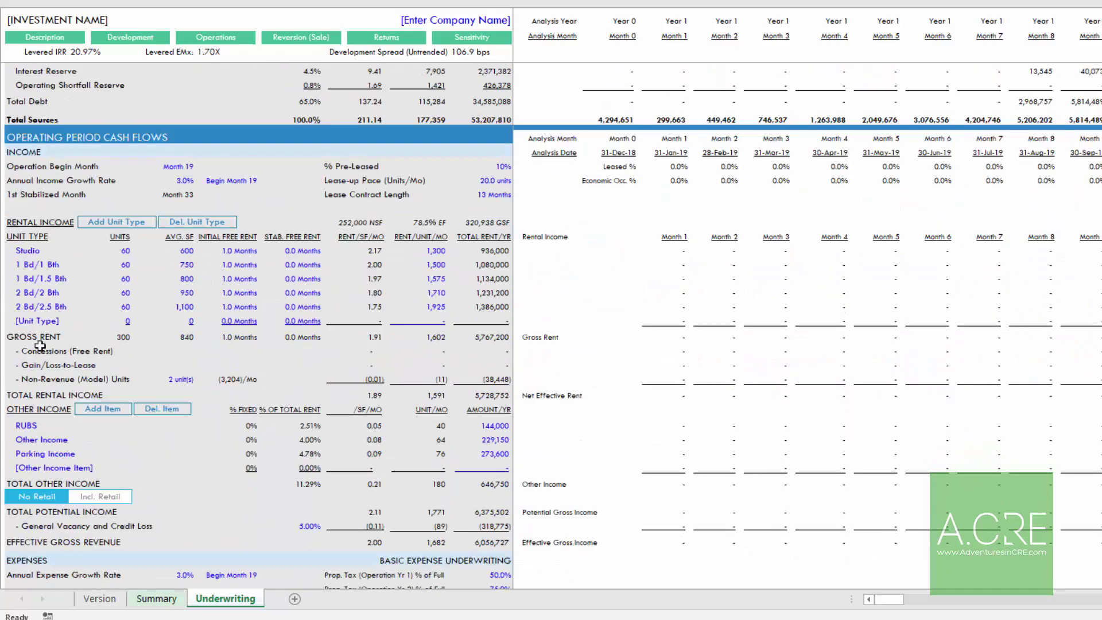
pyautogui.moveTo(35, 263); pyautogui.dragTo(201, 298)
pyautogui.click(216, 294)
pyautogui.scroll(-1, 217, 302)
pyautogui.scroll(-10, 172, 305)
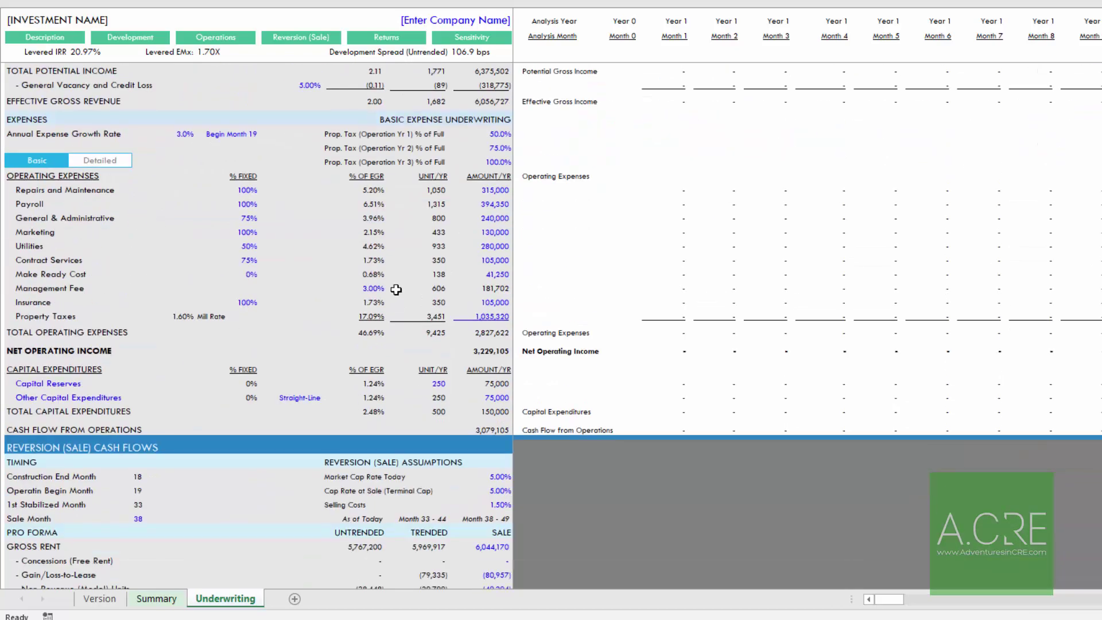
pyautogui.scroll(5, 124, 305)
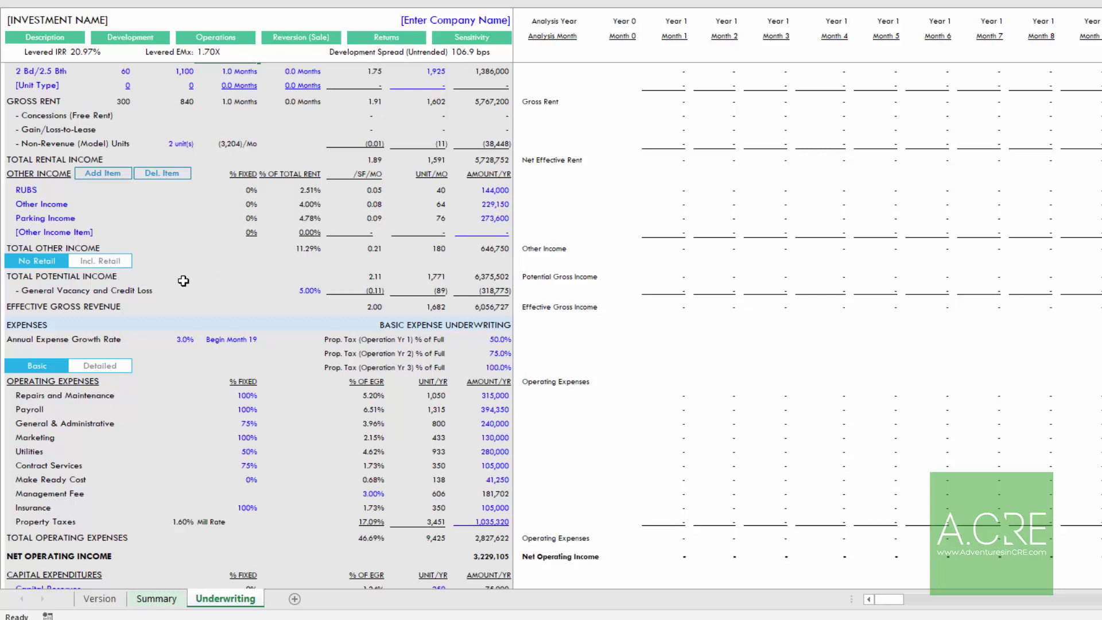
# Step: Highlight the operating expense annual amounts and the Repairs and Maintenance, Make Ready Cost and Property Taxes lines
pyautogui.scroll(-1, 116, 293)
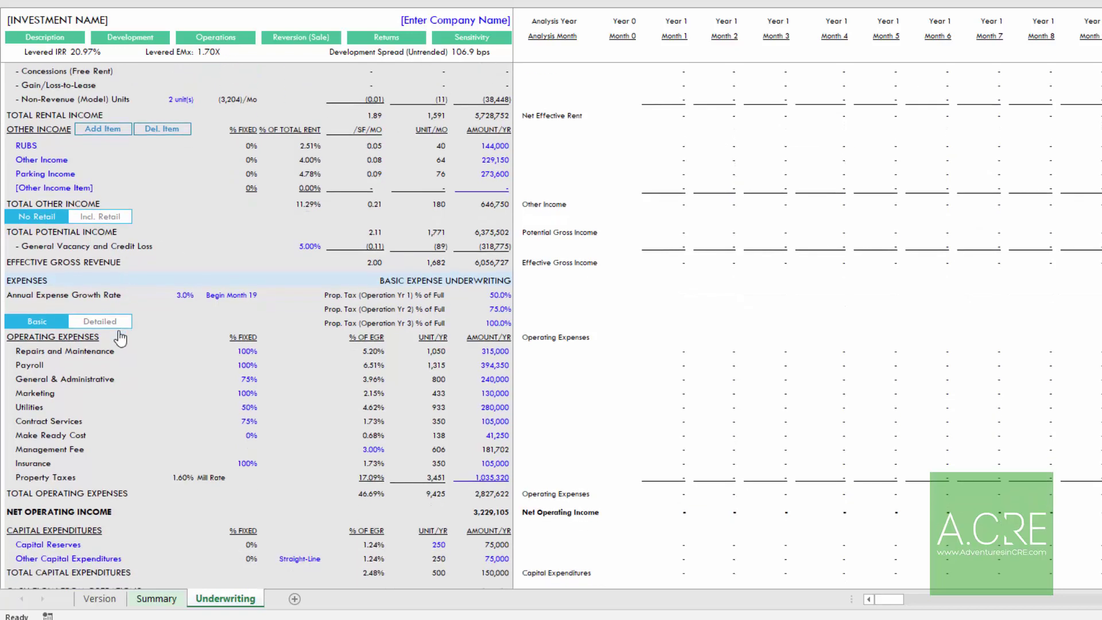
pyautogui.scroll(-1, 92, 319)
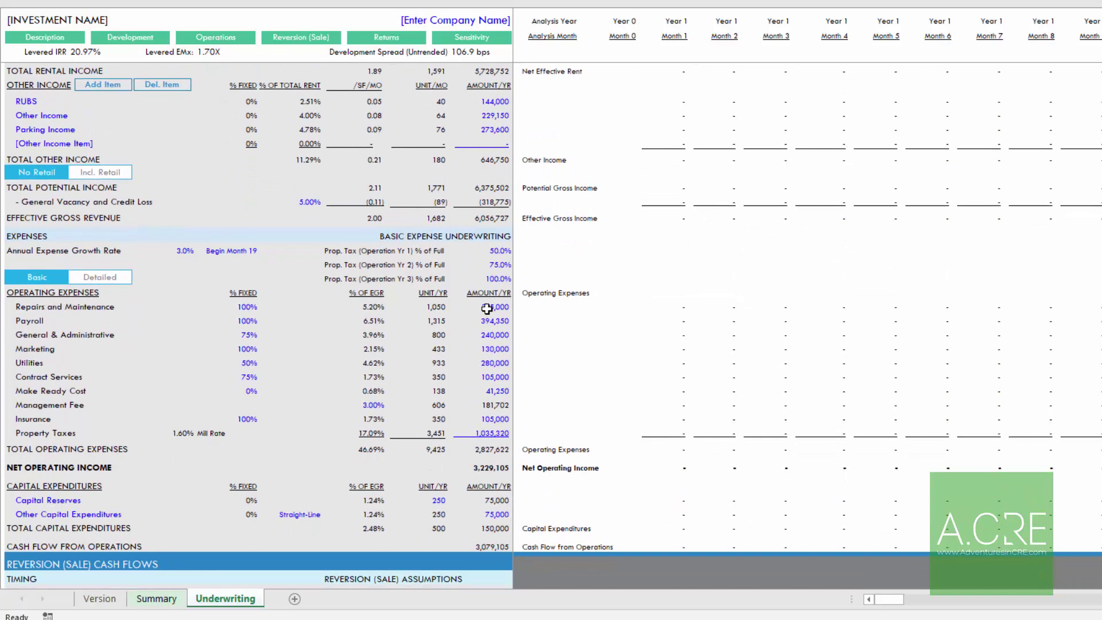
pyautogui.moveTo(486, 309); pyautogui.dragTo(494, 433)
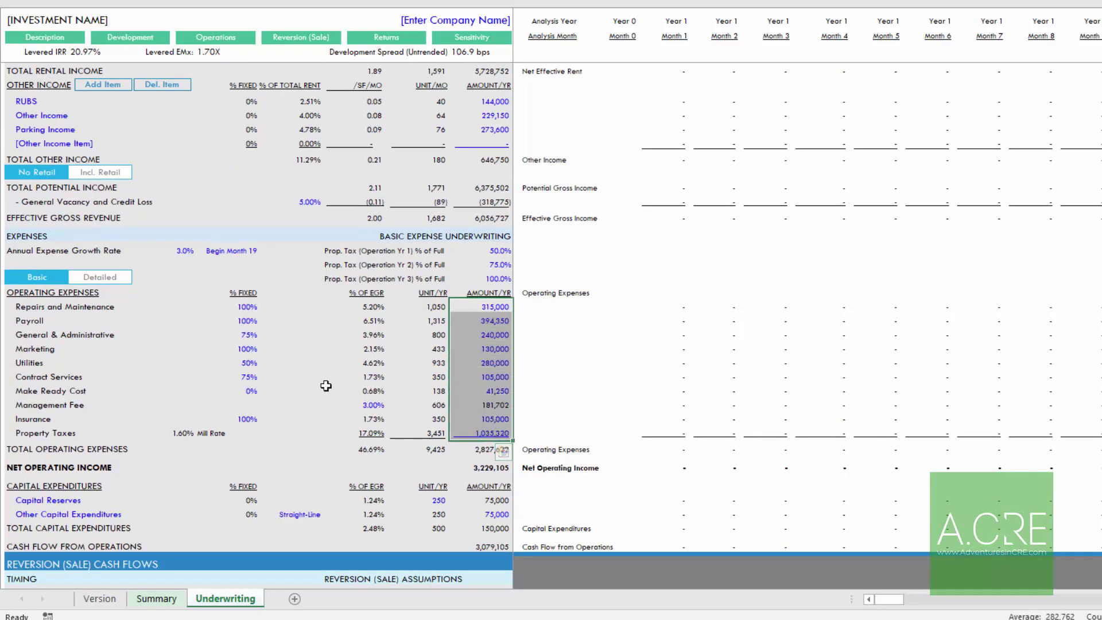
pyautogui.click(62, 363)
pyautogui.click(46, 308)
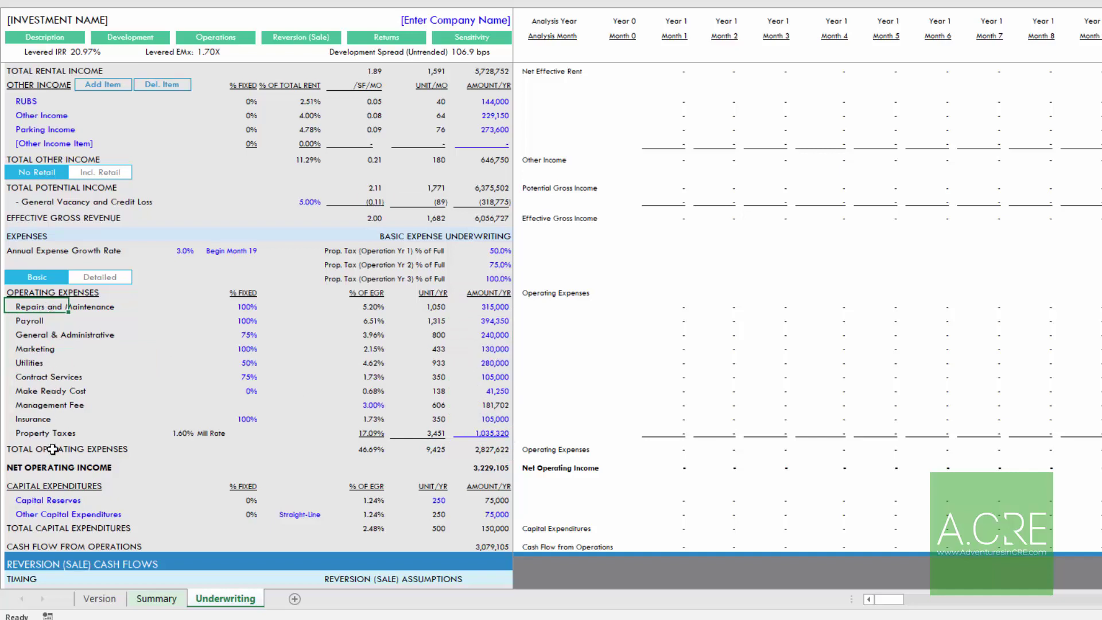
pyautogui.click(54, 391)
pyautogui.click(49, 433)
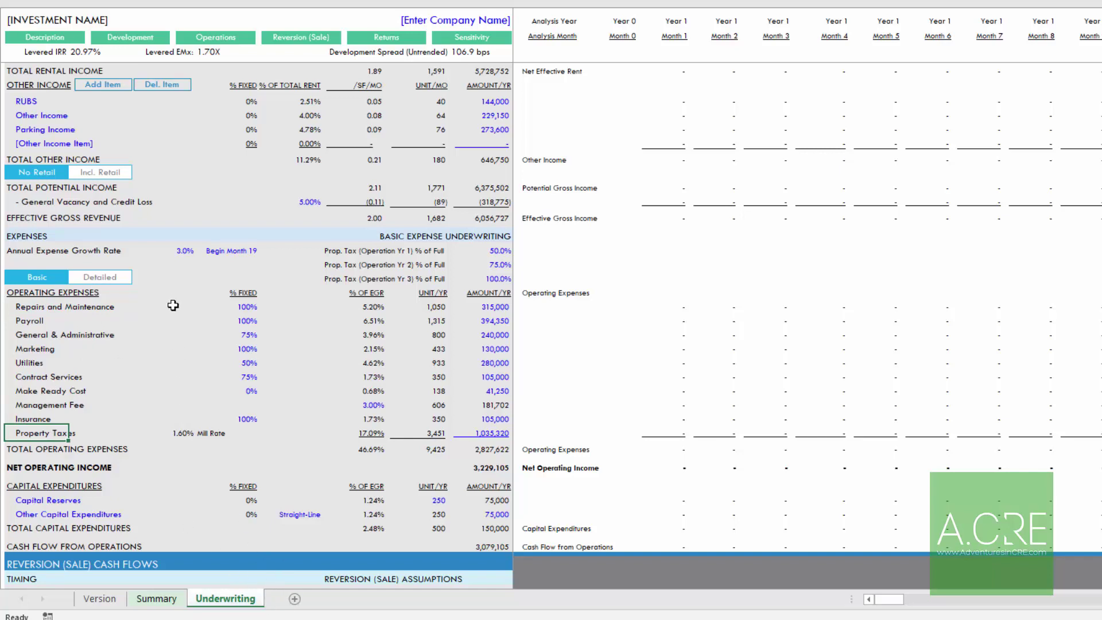
# Step: Scroll back over operating income and expenses toward the Reversion (Sale) section
pyautogui.scroll(-9, 142, 355)
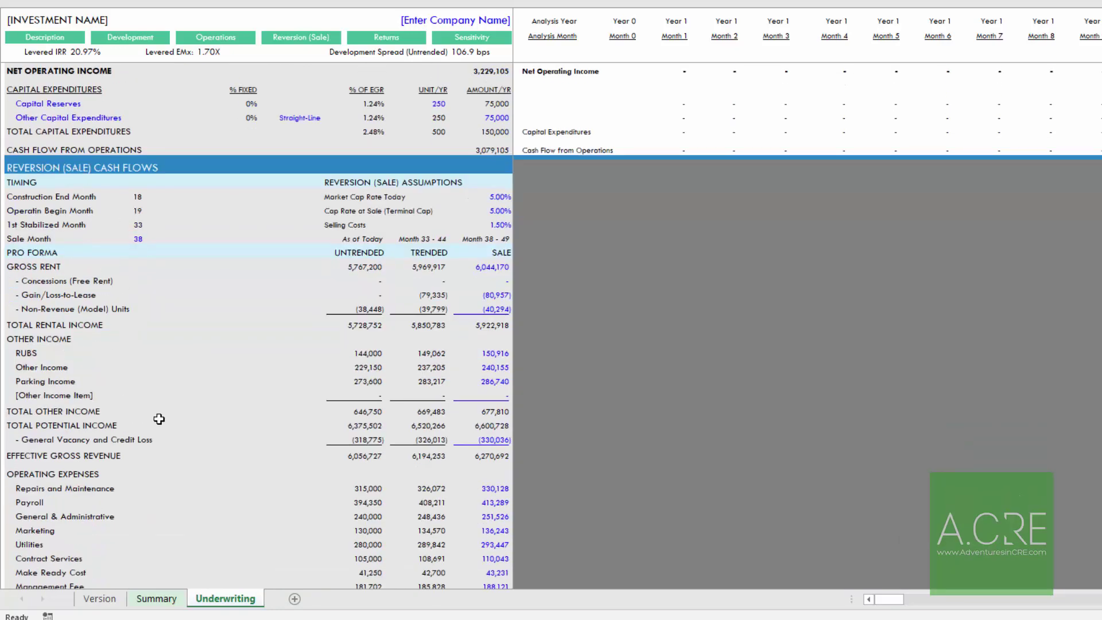
pyautogui.scroll(3, 159, 419)
pyautogui.scroll(5, 164, 419)
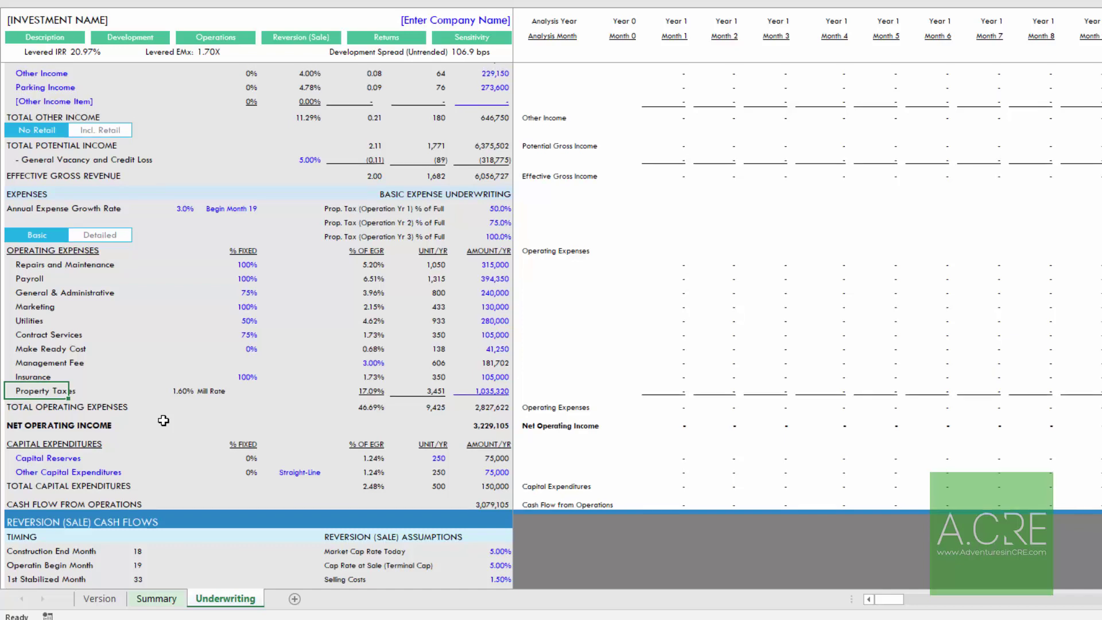
pyautogui.scroll(7, 163, 419)
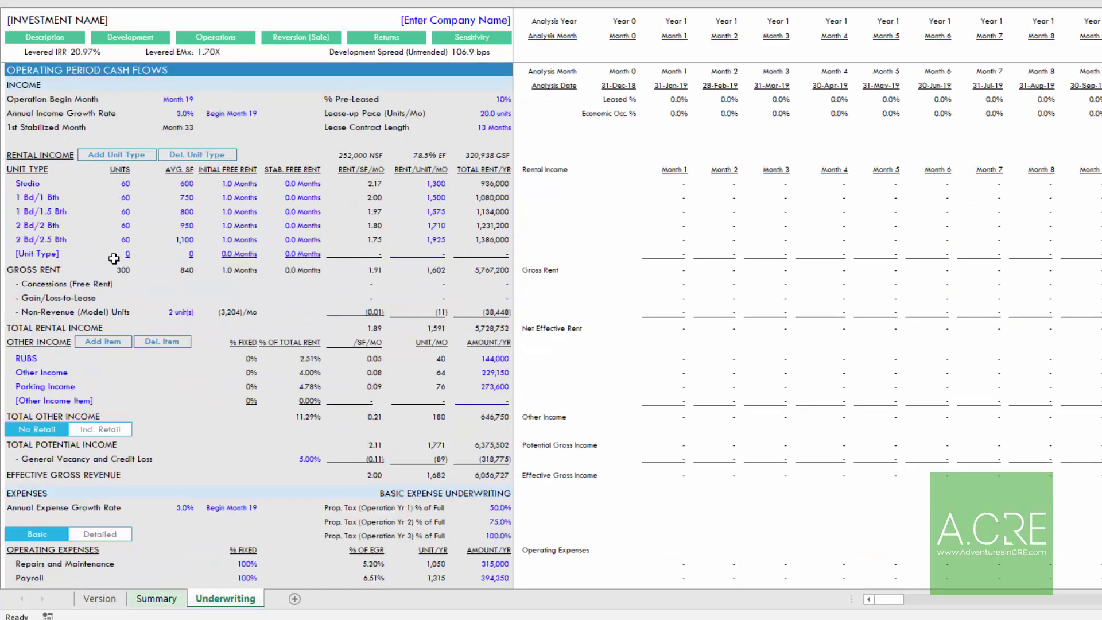
pyautogui.scroll(-14, 117, 281)
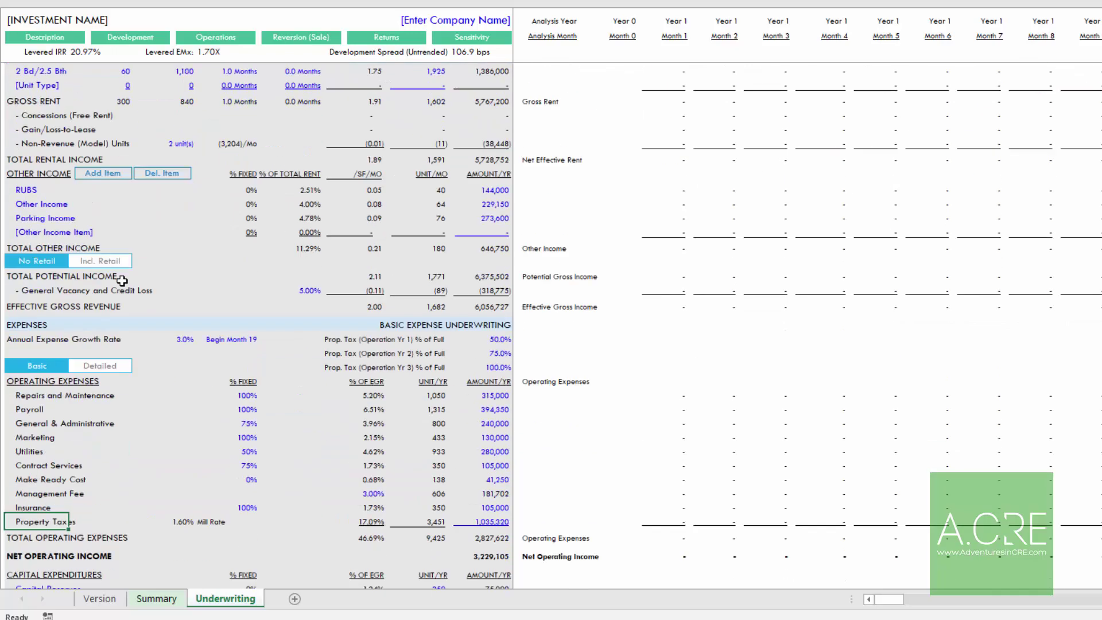
# Step: Jump to the Reversion (Sale) Cash Flows header and move through the sale pro forma to Returns
pyautogui.press('Down')
pyautogui.press('Down')
pyautogui.press('Down')
pyautogui.press('Down')
pyautogui.press('Down')
pyautogui.press('Down')
pyautogui.press('Down')
pyautogui.press('Down')
pyautogui.press('Down')
pyautogui.press('Down')
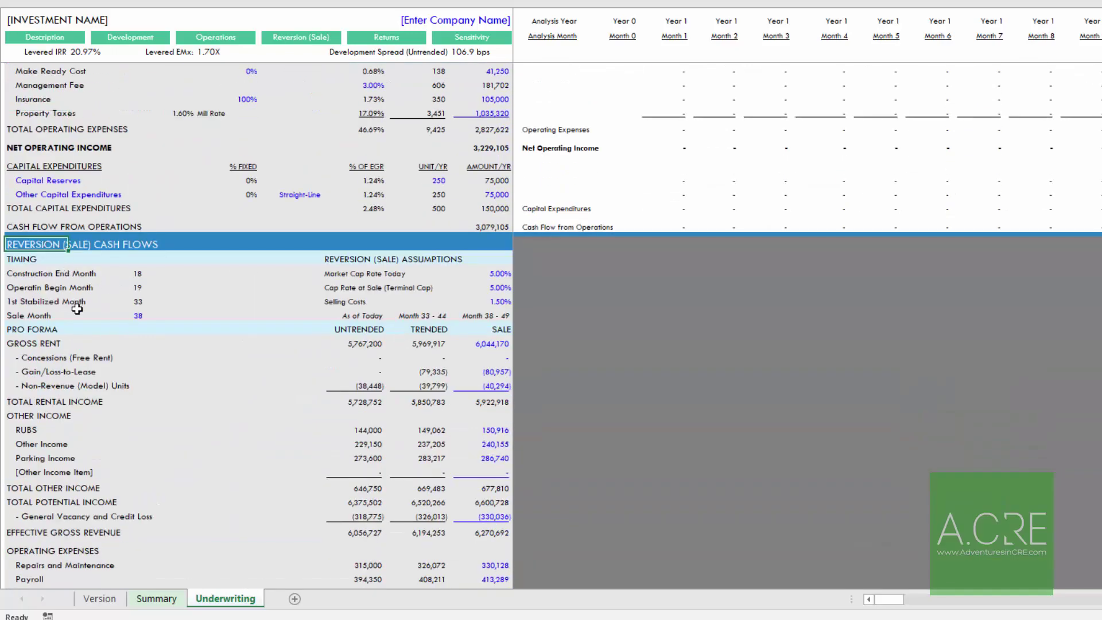
pyautogui.scroll(-2, 126, 292)
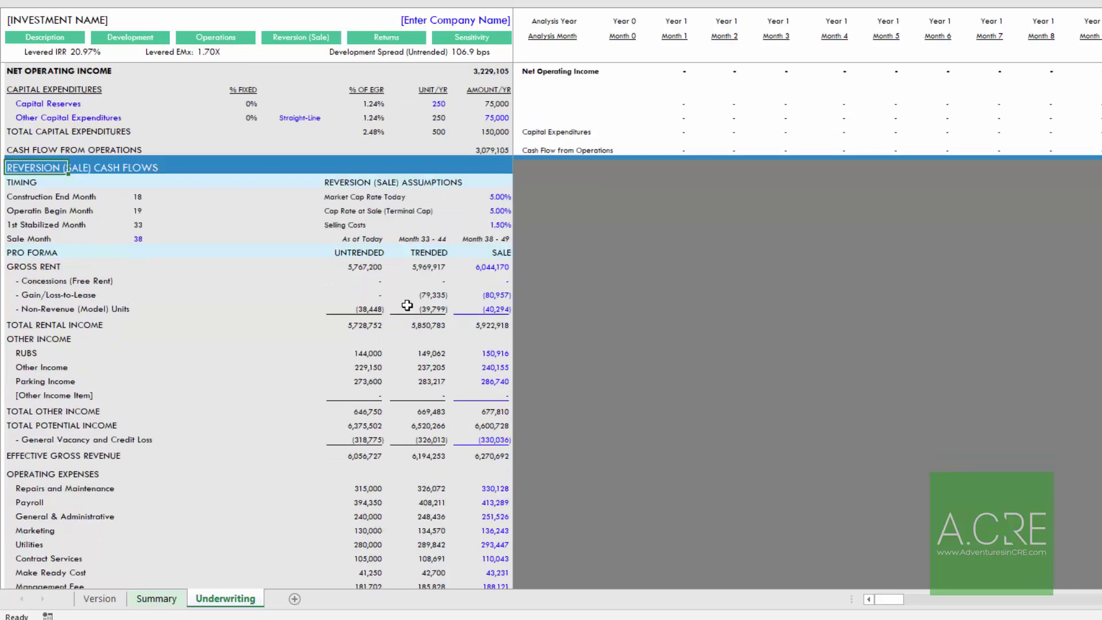
pyautogui.scroll(-2, 182, 179)
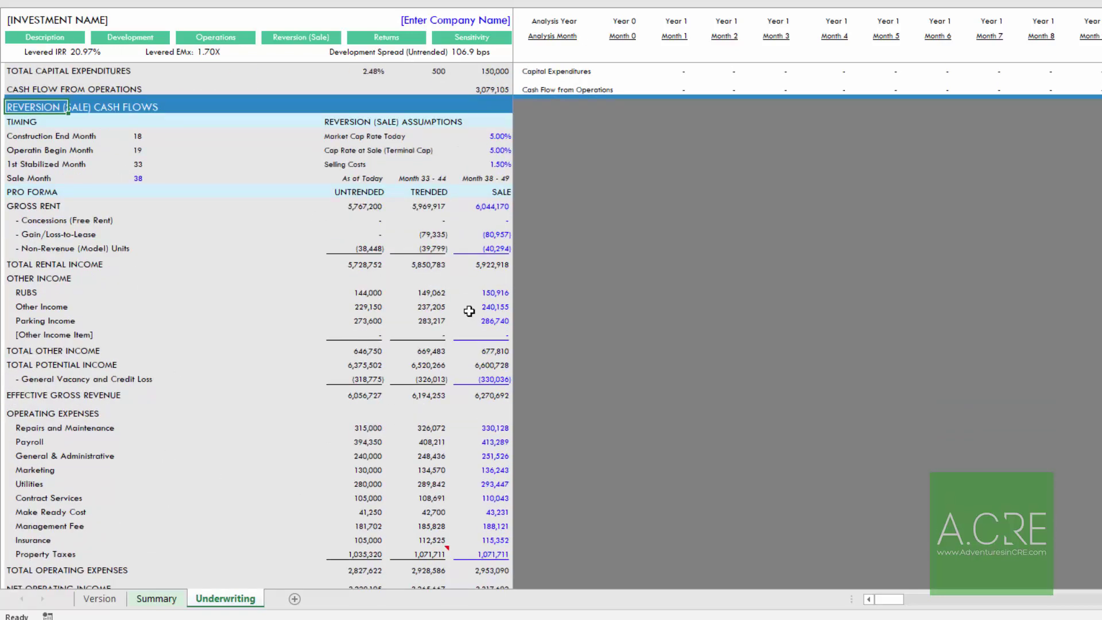
pyautogui.scroll(-12, 325, 339)
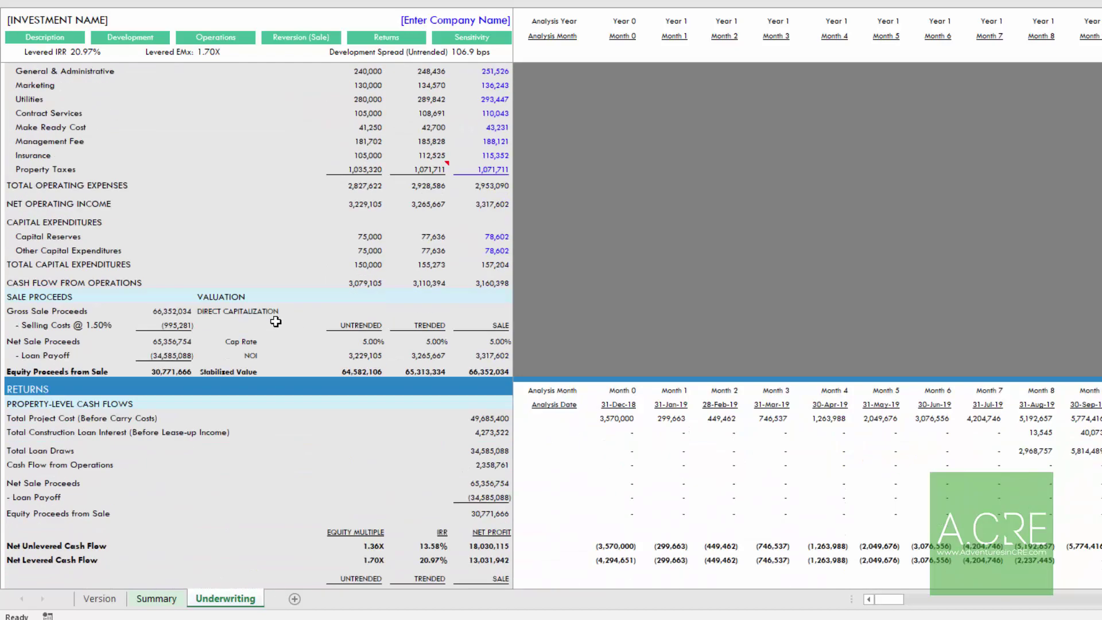
pyautogui.scroll(-2, 140, 134)
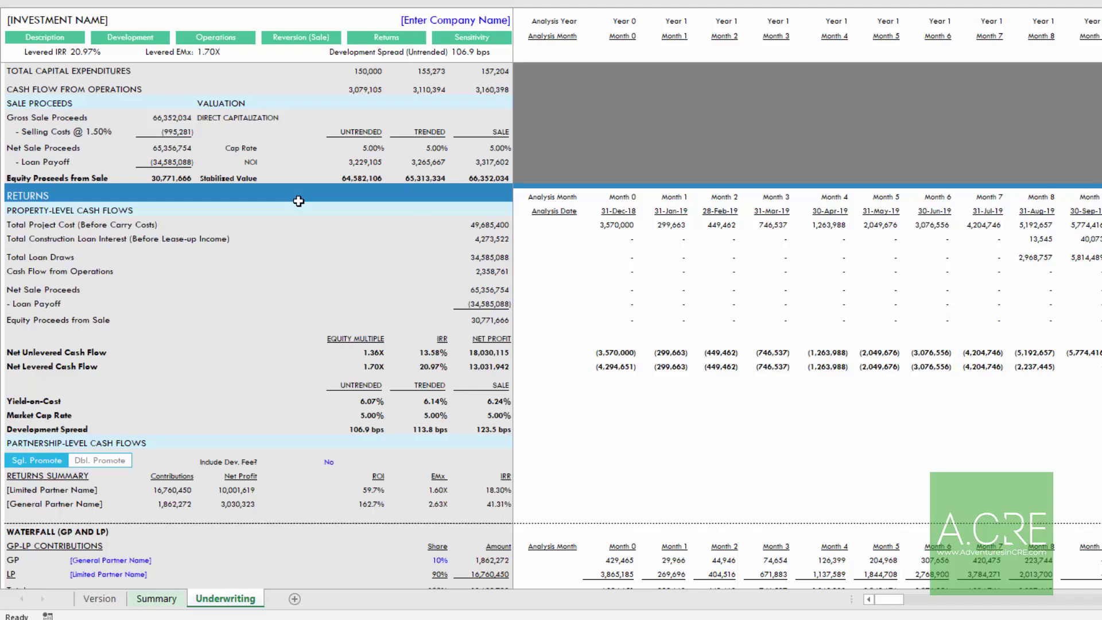
# Step: Inspect the monthly Net Sale Proceeds cells and the Property-Level Cash Flows heading
pyautogui.click(641, 285)
pyautogui.press('Right')
pyautogui.press('Left')
pyautogui.press('Left')
pyautogui.press('Left')
pyautogui.press('Left')
pyautogui.press('Left')
pyautogui.click(51, 210)
pyautogui.scroll(-1, 141, 236)
pyautogui.scroll(-3, 141, 235)
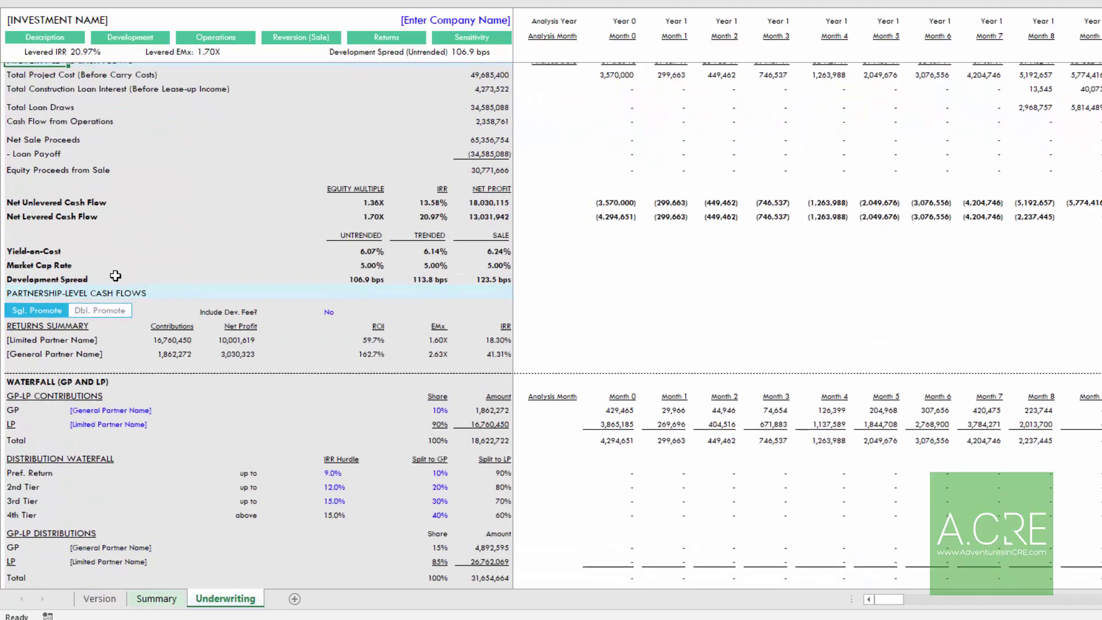
# Step: Show Partnership-Level Cash Flows, toggle the waterfall to double promote and back to single, reaching Sensitivity Analysis
pyautogui.click(57, 287)
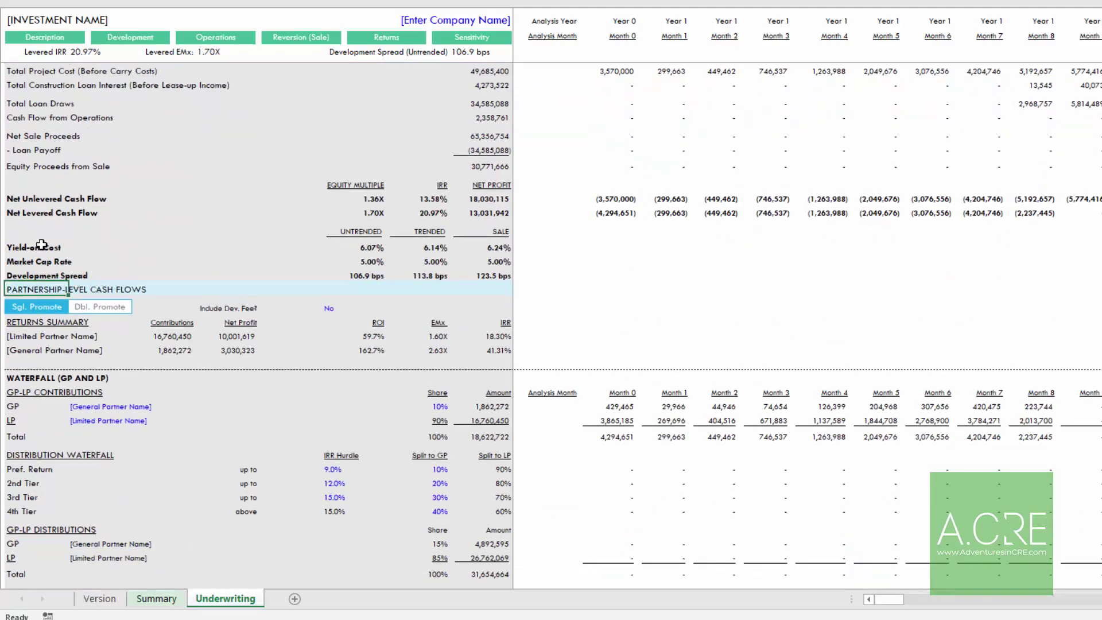
pyautogui.click(89, 306)
pyautogui.click(55, 308)
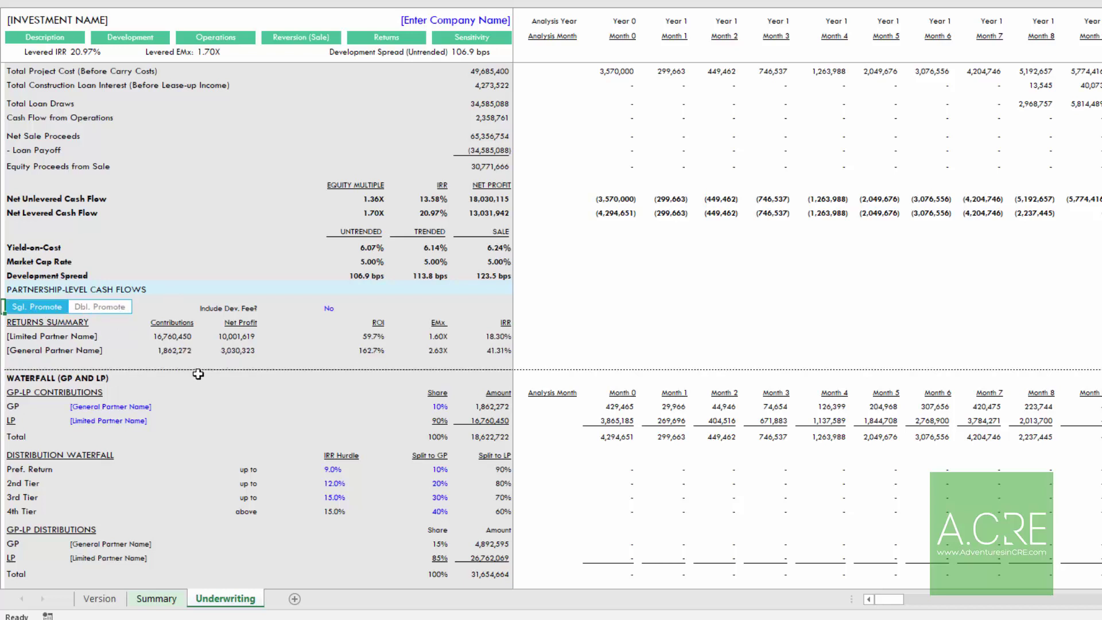
pyautogui.scroll(-2, 241, 516)
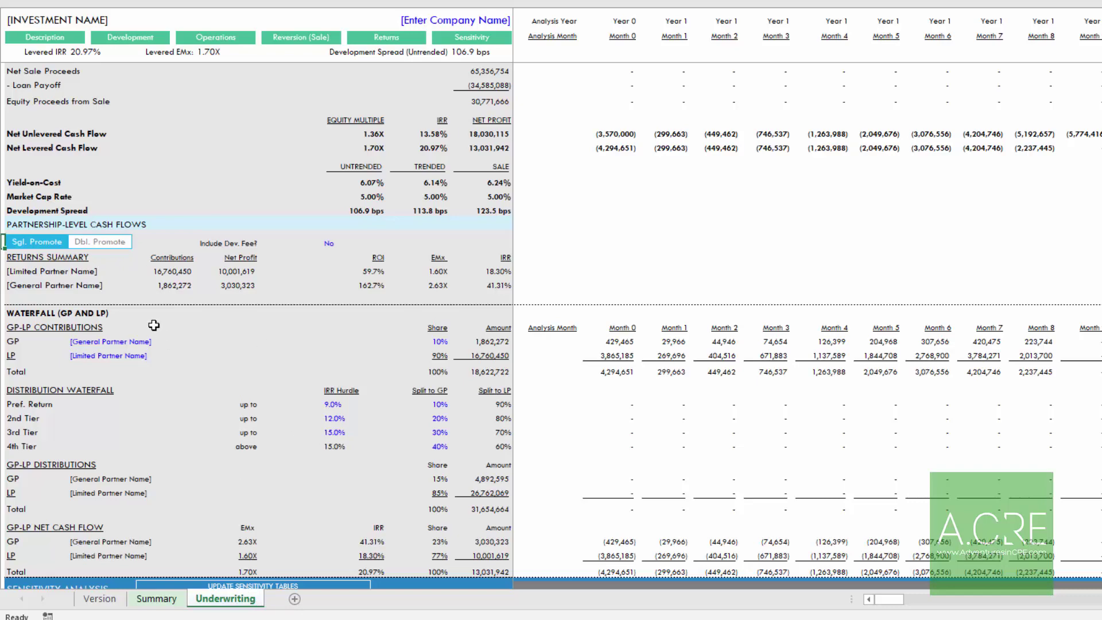
pyautogui.scroll(-6, 152, 319)
pyautogui.scroll(-1, 159, 378)
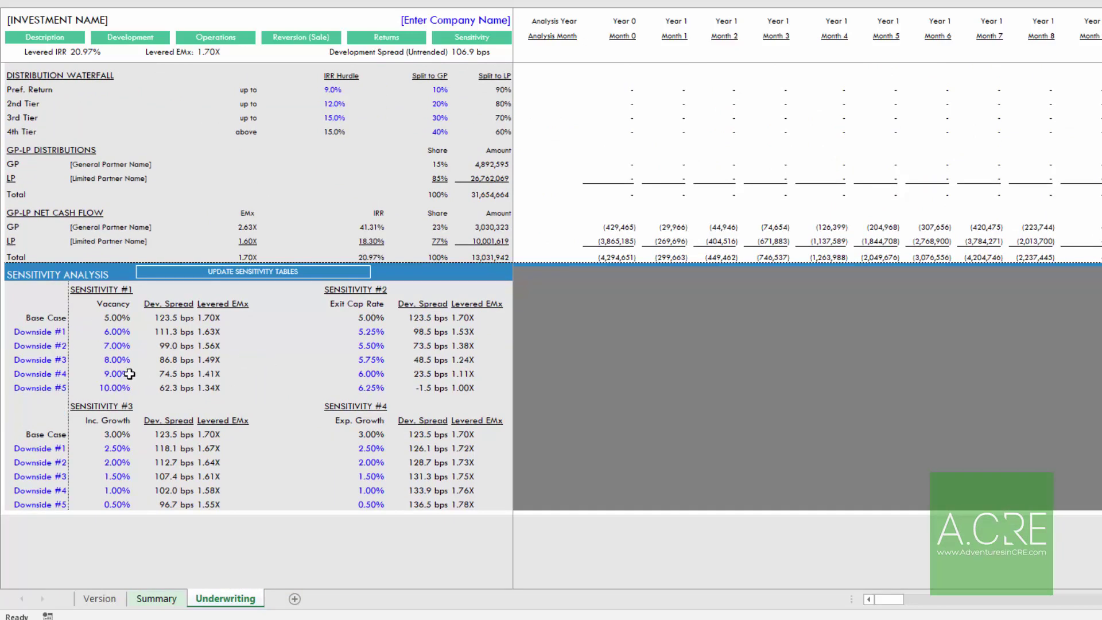
pyautogui.click(115, 348)
pyautogui.click(368, 356)
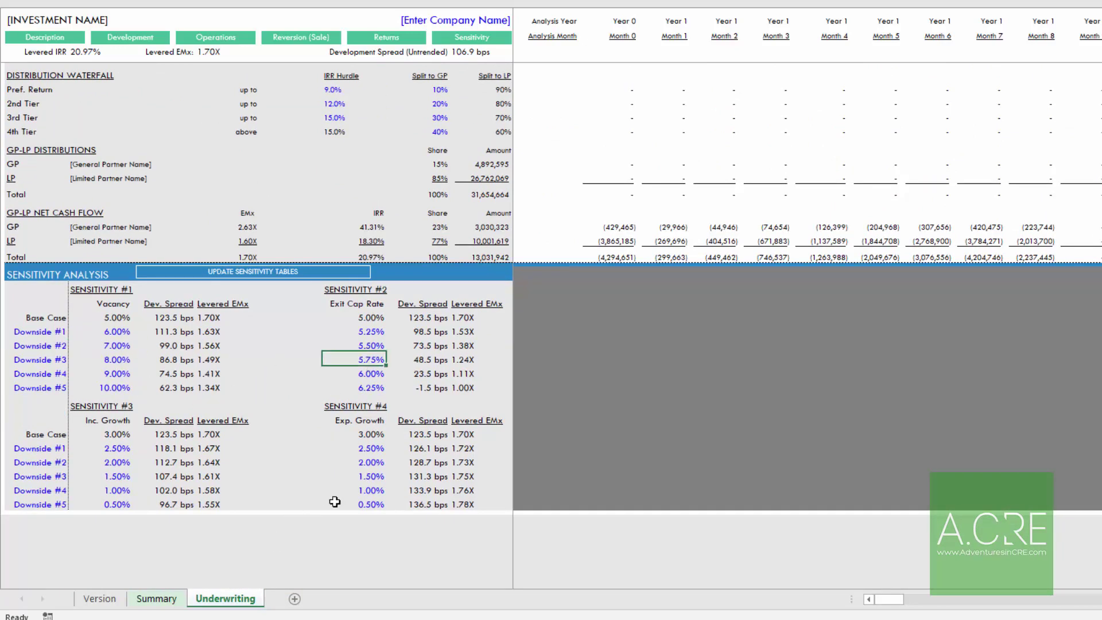
pyautogui.click(368, 478)
pyautogui.click(113, 474)
pyautogui.scroll(-1, 200, 420)
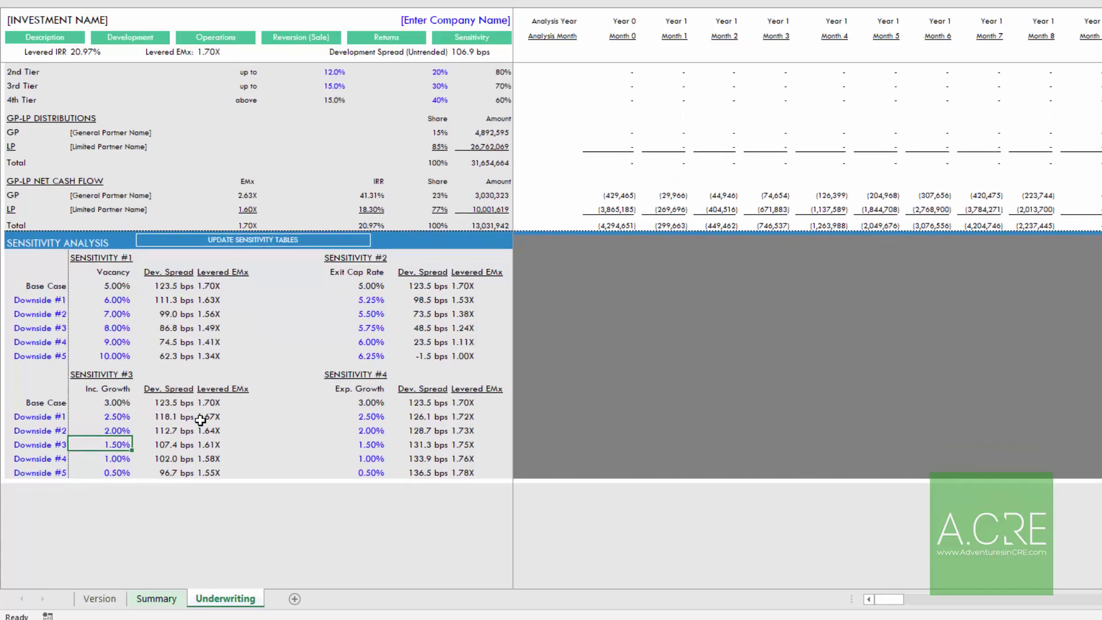
pyautogui.scroll(16, 201, 421)
pyautogui.scroll(-15, 209, 423)
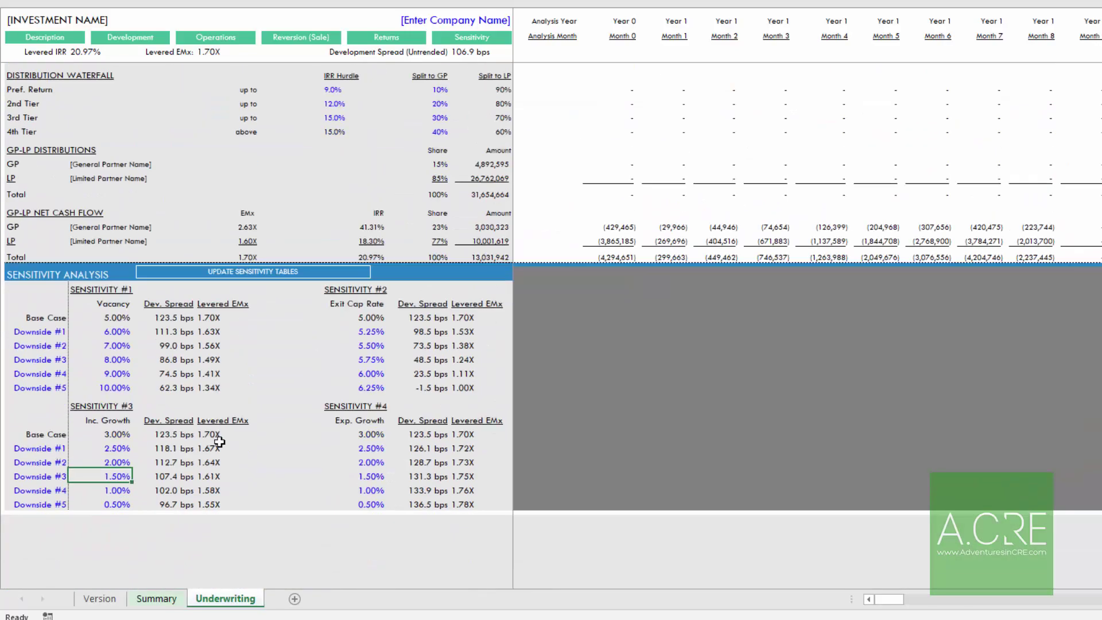
pyautogui.scroll(20, 219, 441)
pyautogui.scroll(-12, 220, 439)
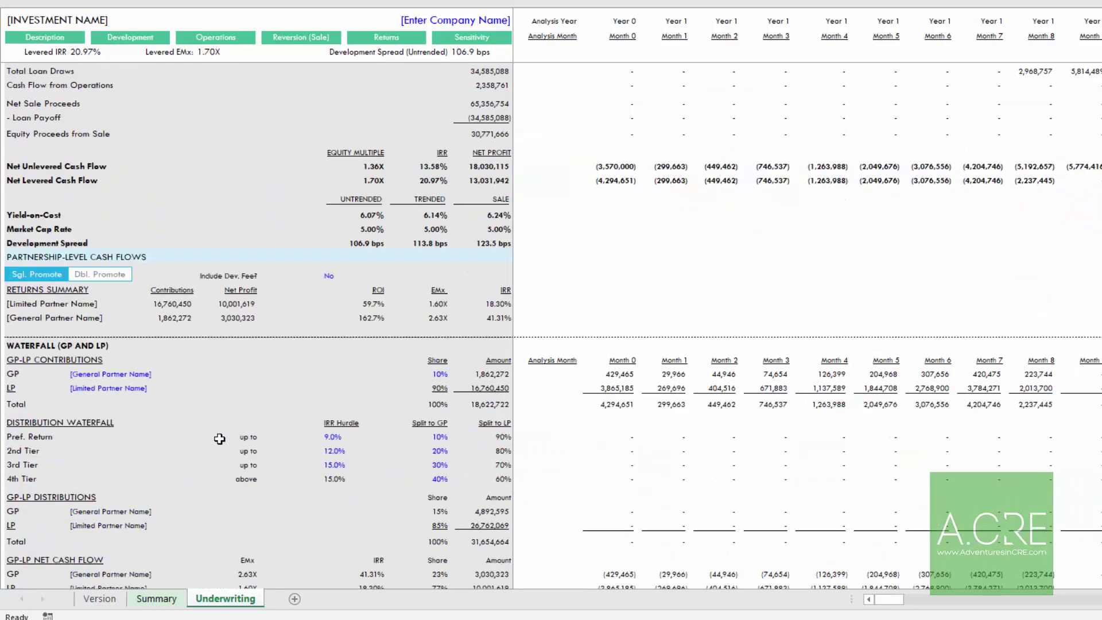
pyautogui.scroll(-7, 220, 438)
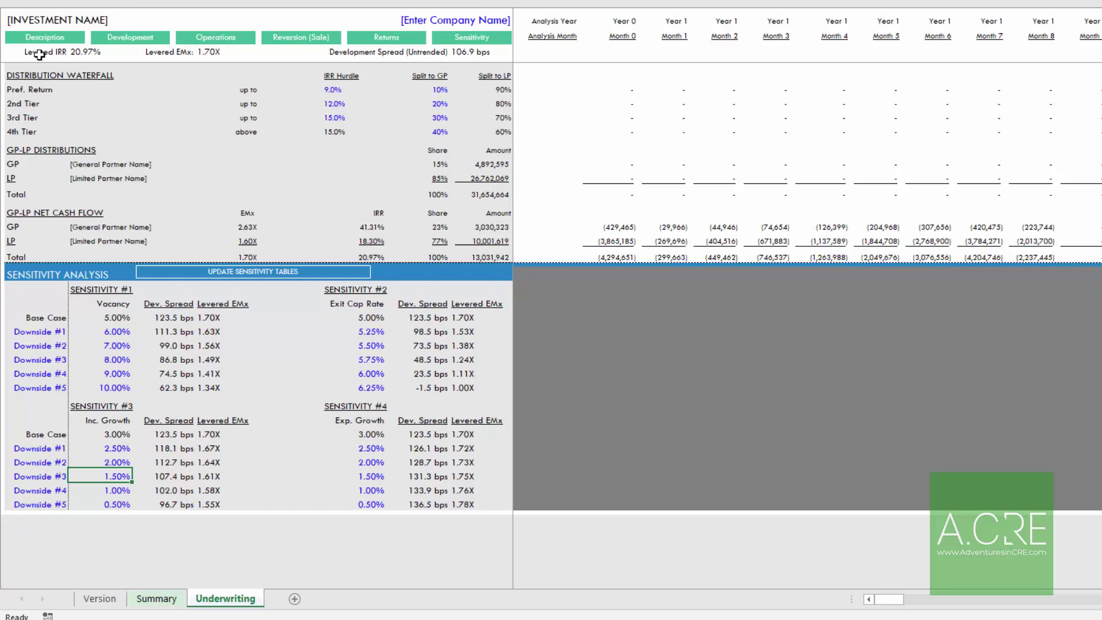
pyautogui.click(80, 53)
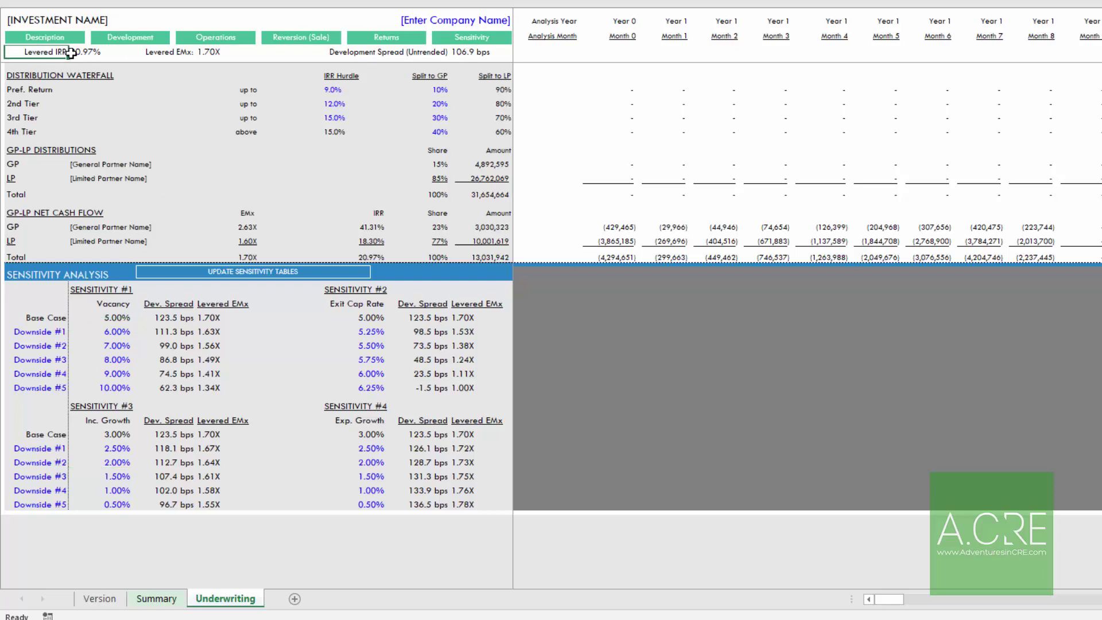
pyautogui.click(208, 51)
pyautogui.click(178, 52)
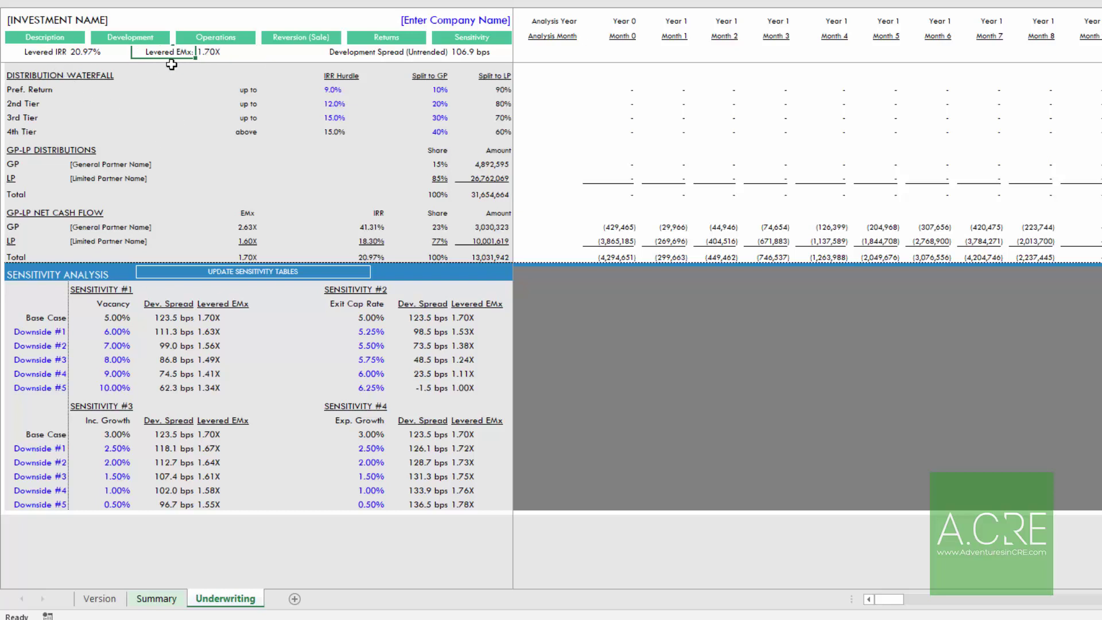
pyautogui.click(465, 53)
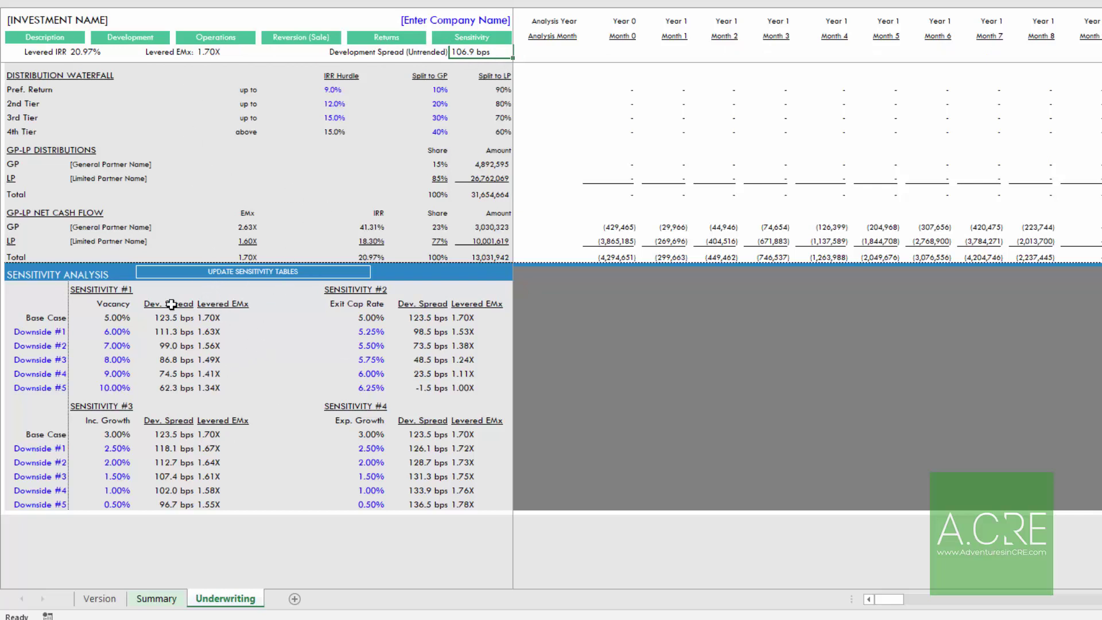
pyautogui.scroll(-2, 138, 218)
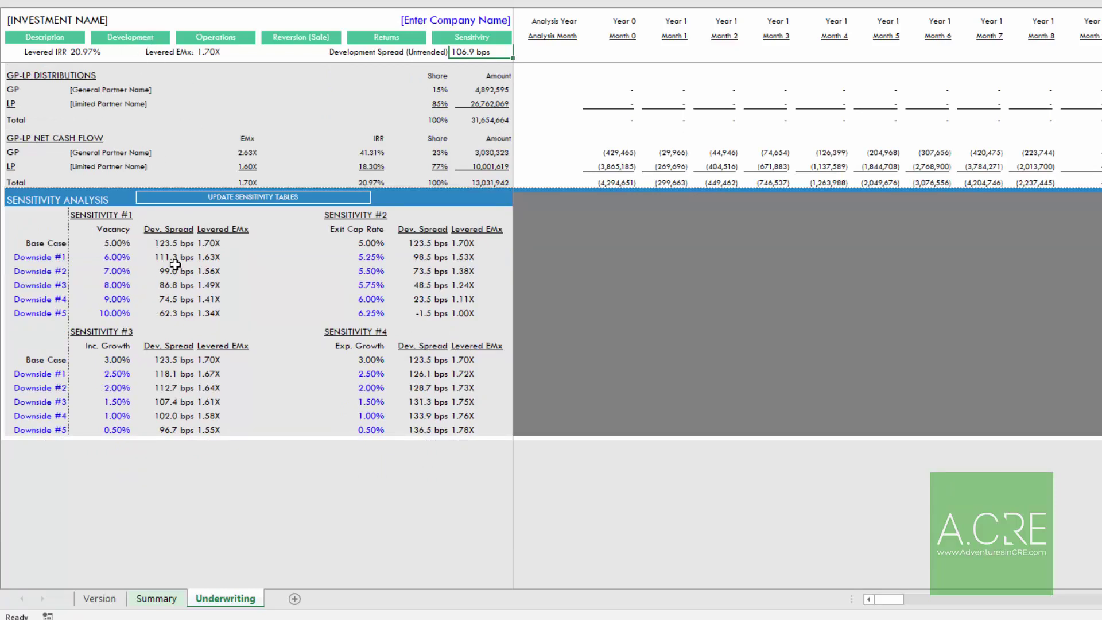
# Step: Jump in turn to the Development, Reversion (Sale), Returns, Sensitivity and Investment Description sections
pyautogui.click(135, 44)
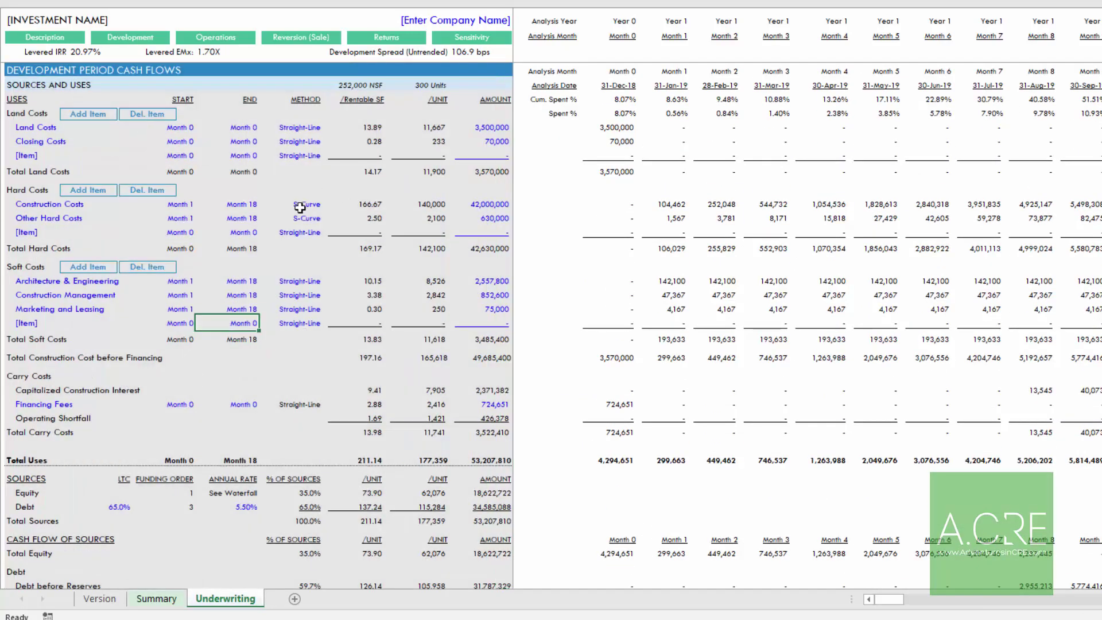
pyautogui.click(300, 42)
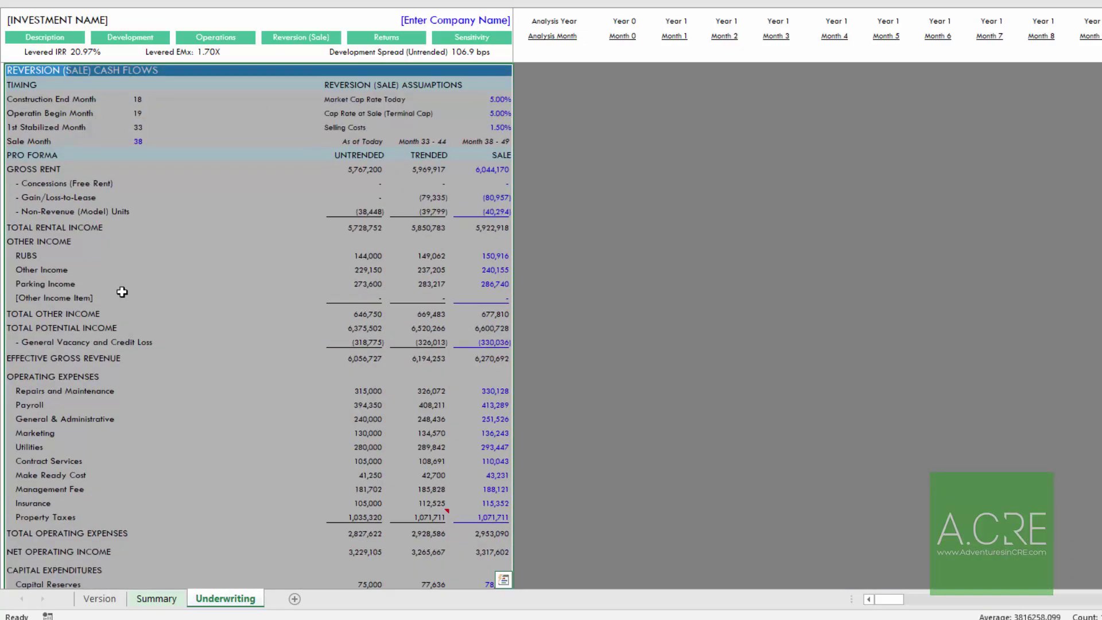
pyautogui.click(390, 39)
pyautogui.click(478, 40)
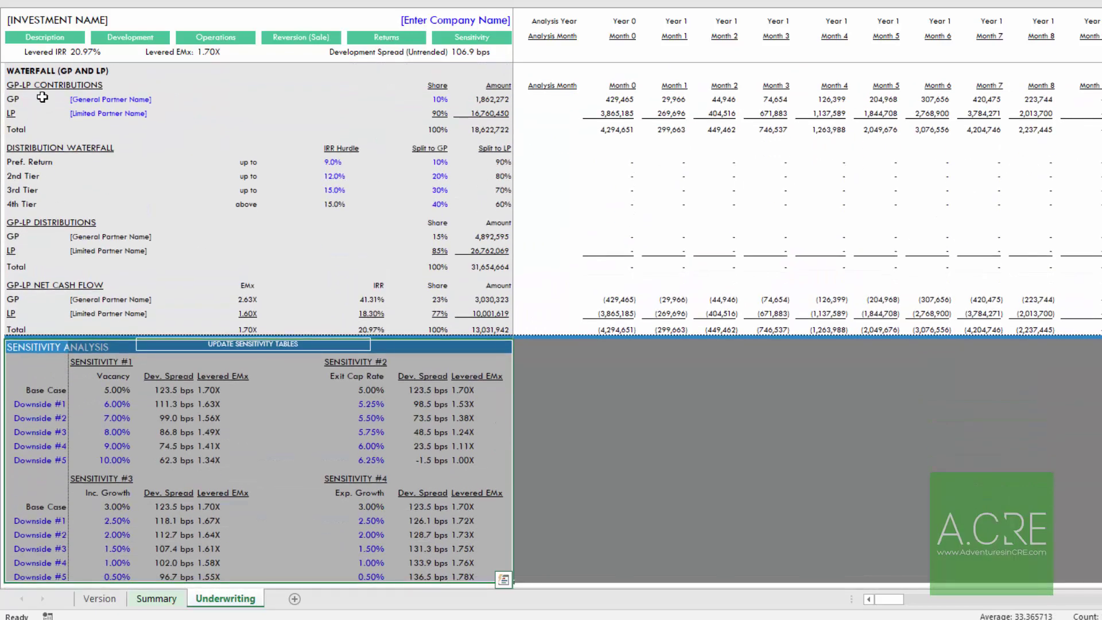
pyautogui.click(51, 40)
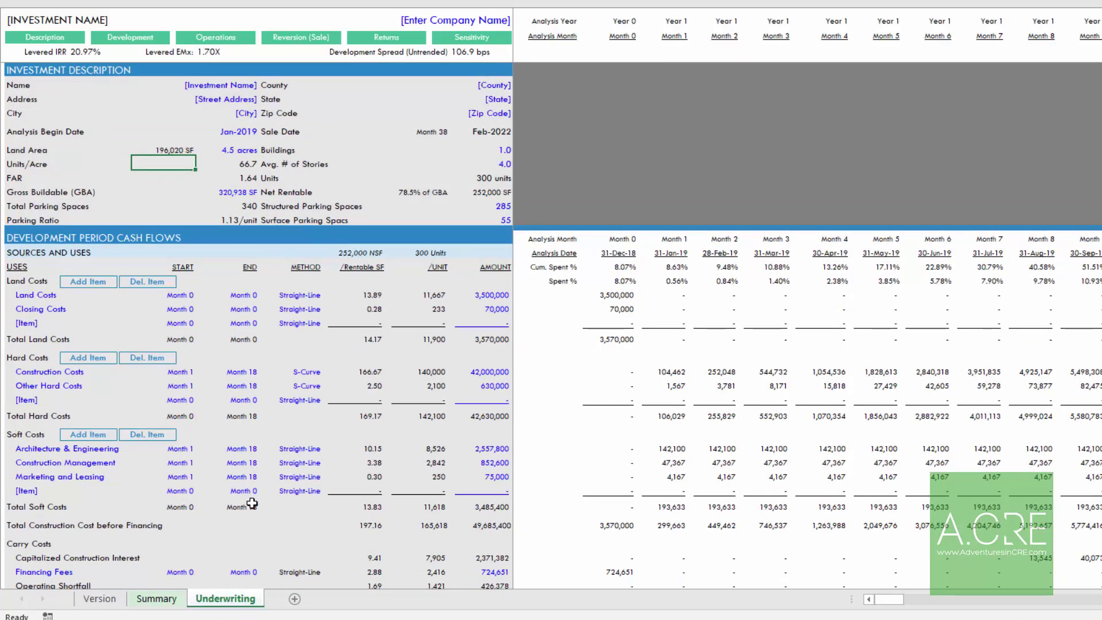
# Step: Scroll down the sheet, then return to the Investment Description section and clear the selection
pyautogui.scroll(-6, 184, 212)
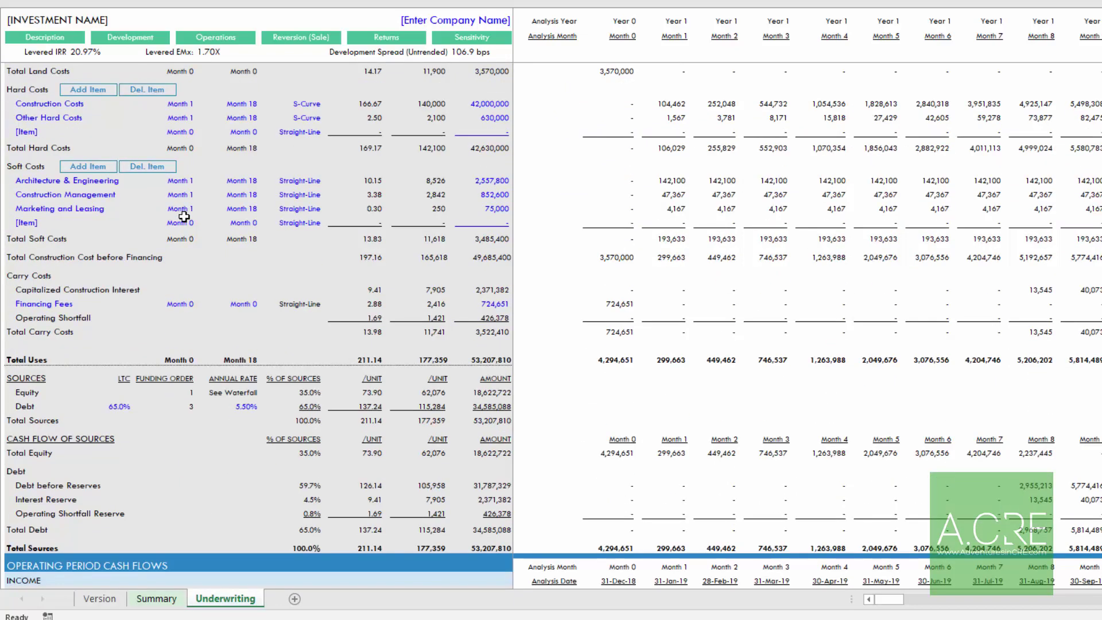
pyautogui.scroll(-20, 400, 152)
pyautogui.scroll(-3, 400, 152)
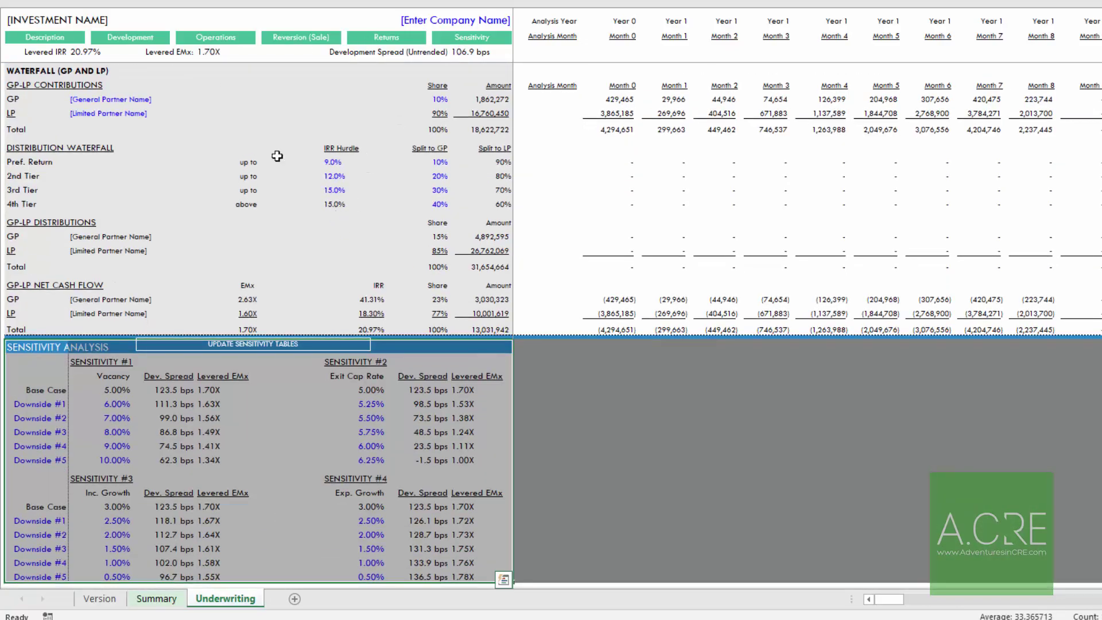
pyautogui.click(64, 38)
pyautogui.click(315, 250)
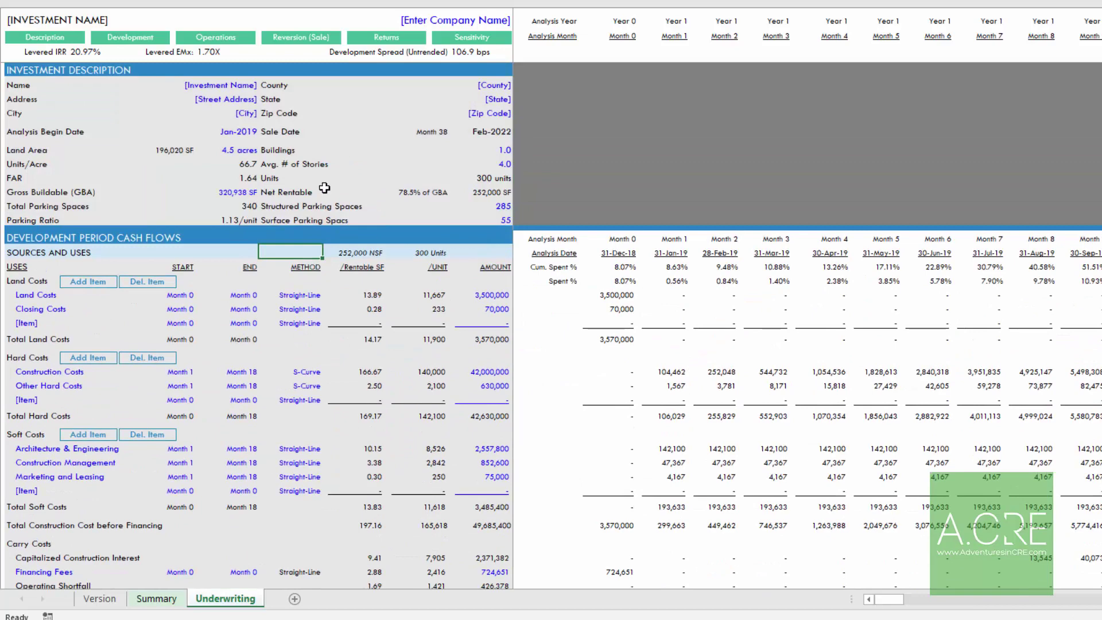
pyautogui.click(171, 602)
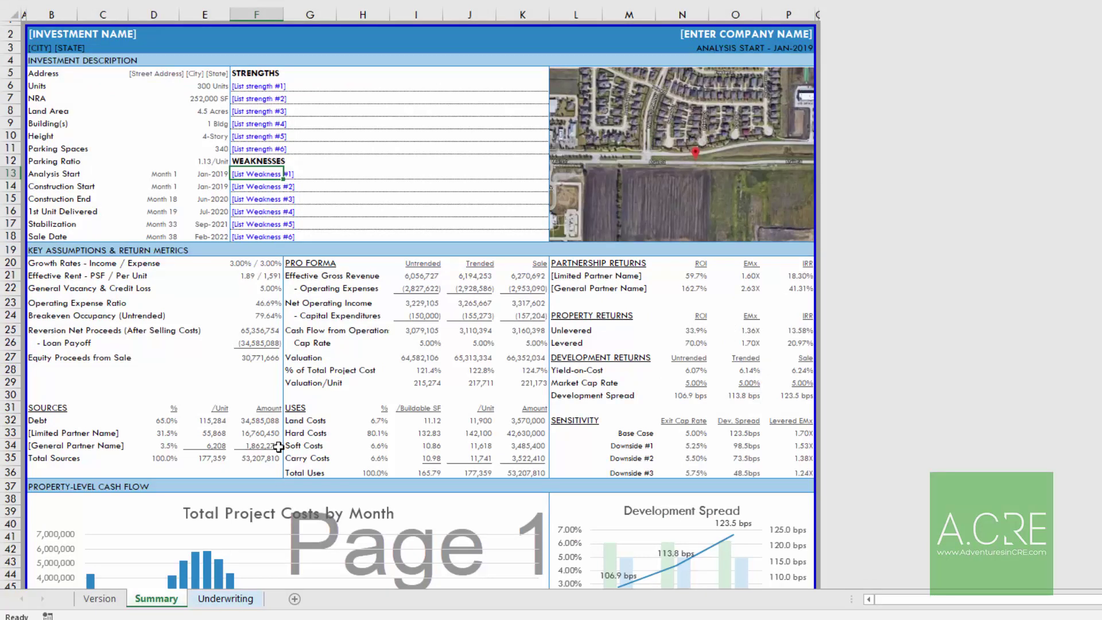
pyautogui.click(211, 598)
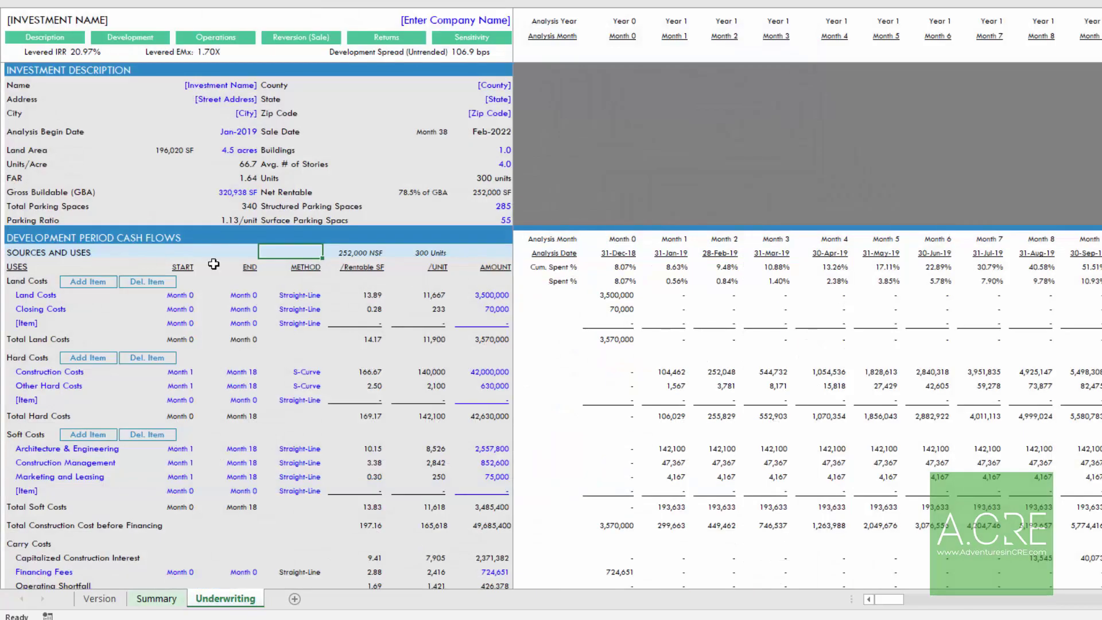